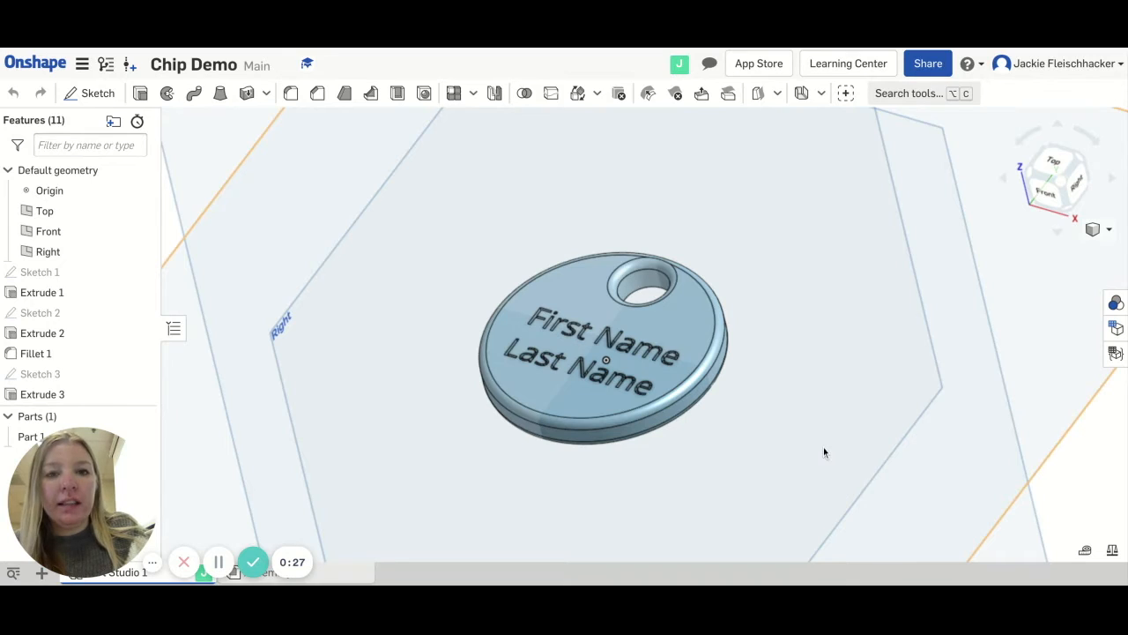
Leave the Chip Demo document and create a new document named Chip
click(55, 67)
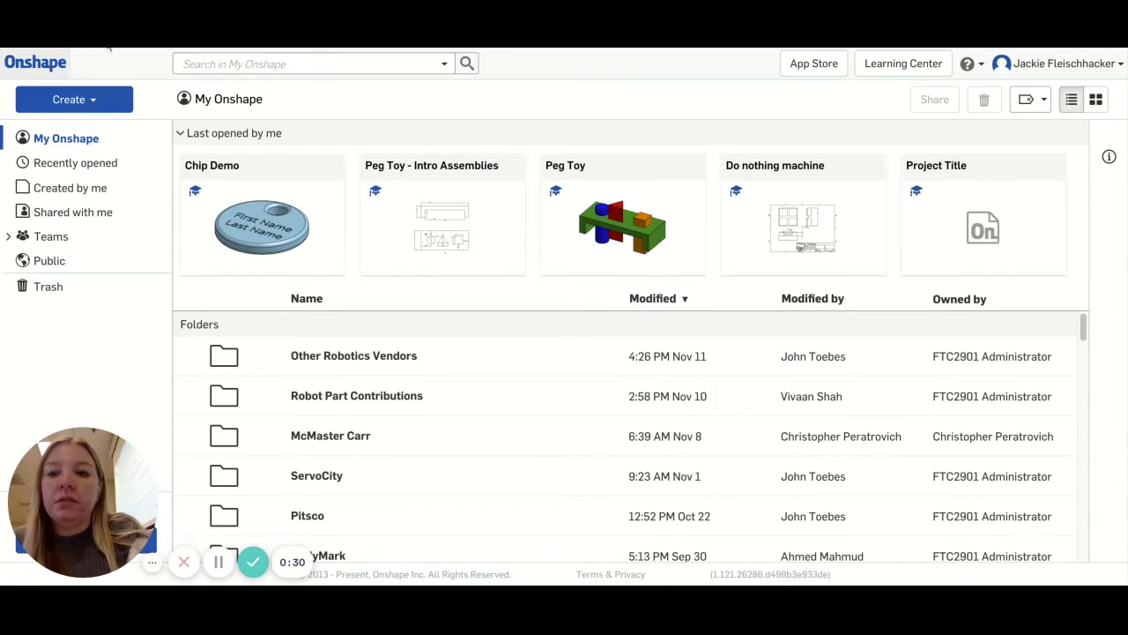
click(355, 338)
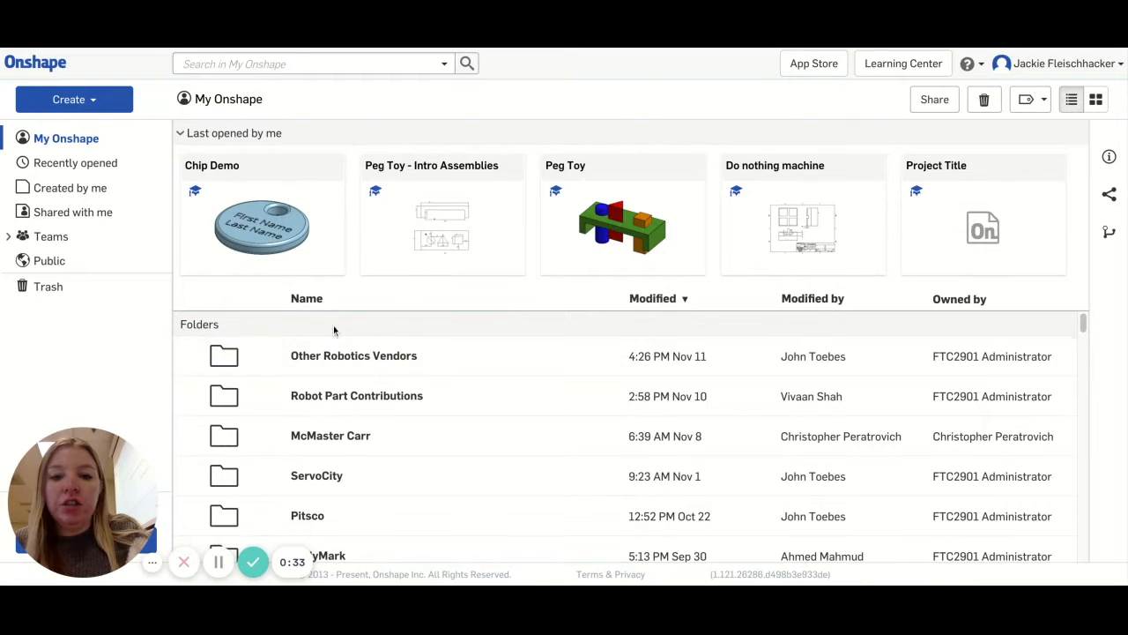
click(82, 102)
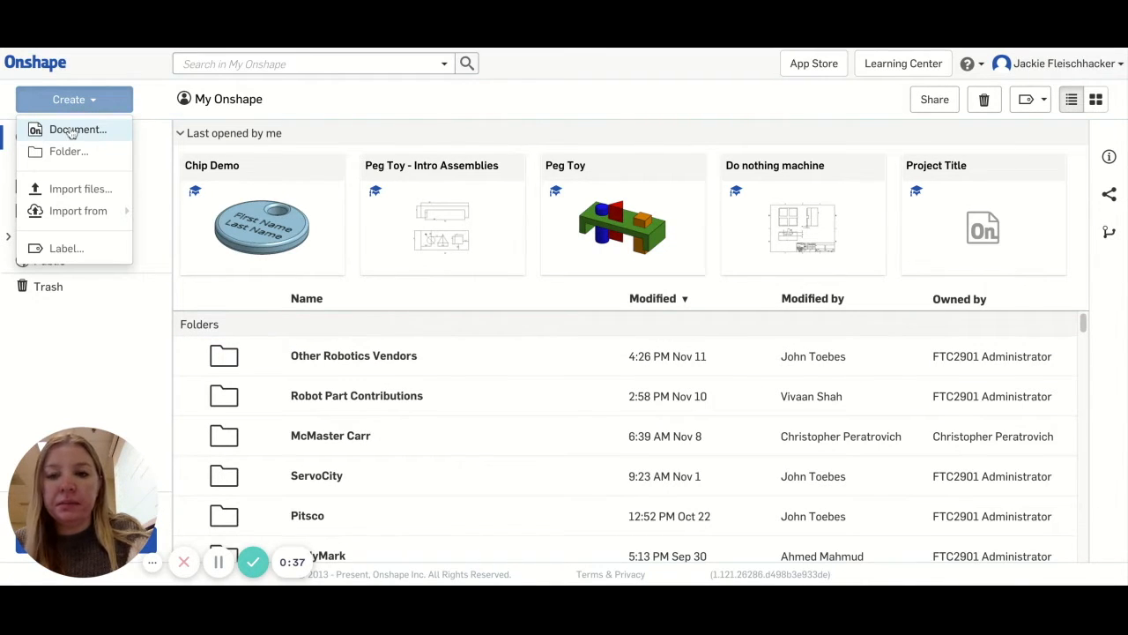
click(73, 131)
text(Chip)
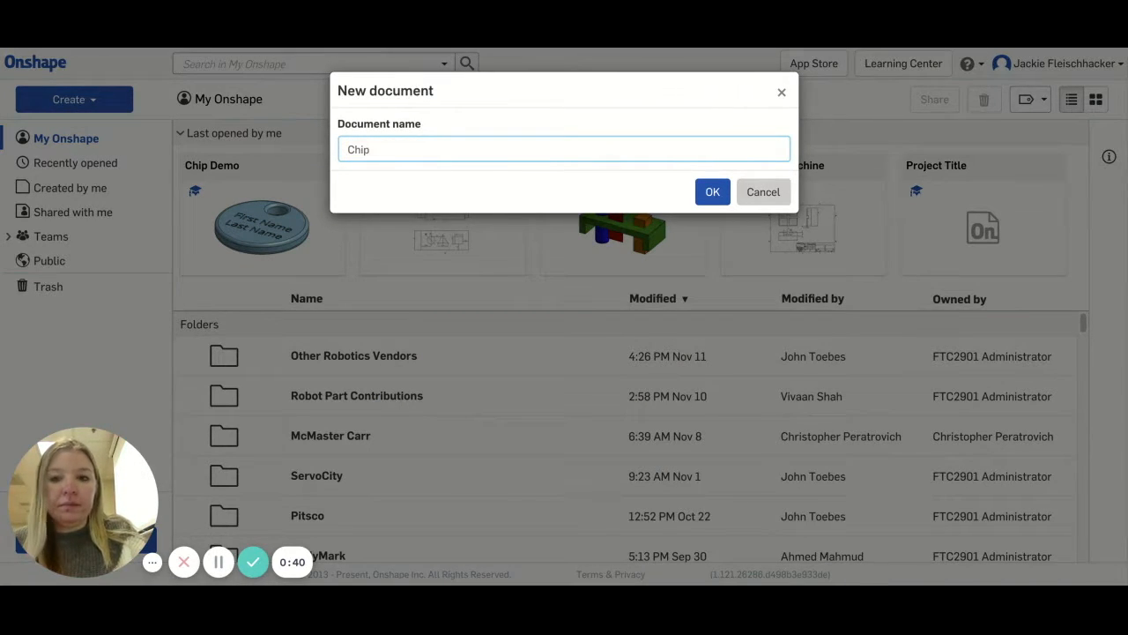
key(Return)
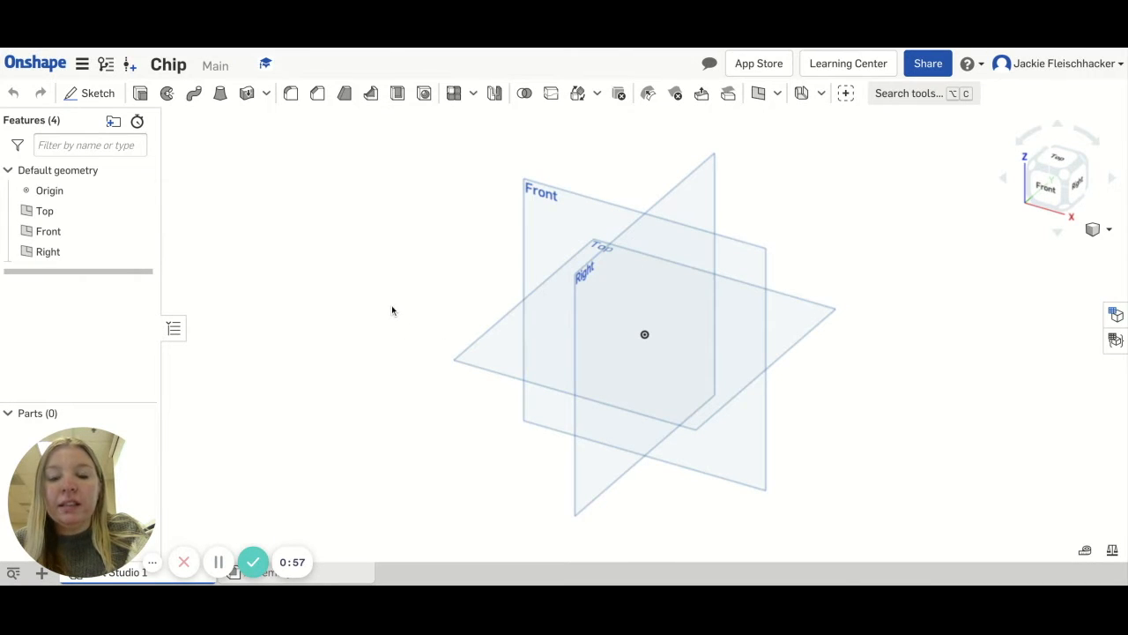
Create a sketch on the Top plane, view it from the top, and reopen the sketch for editing
click(97, 93)
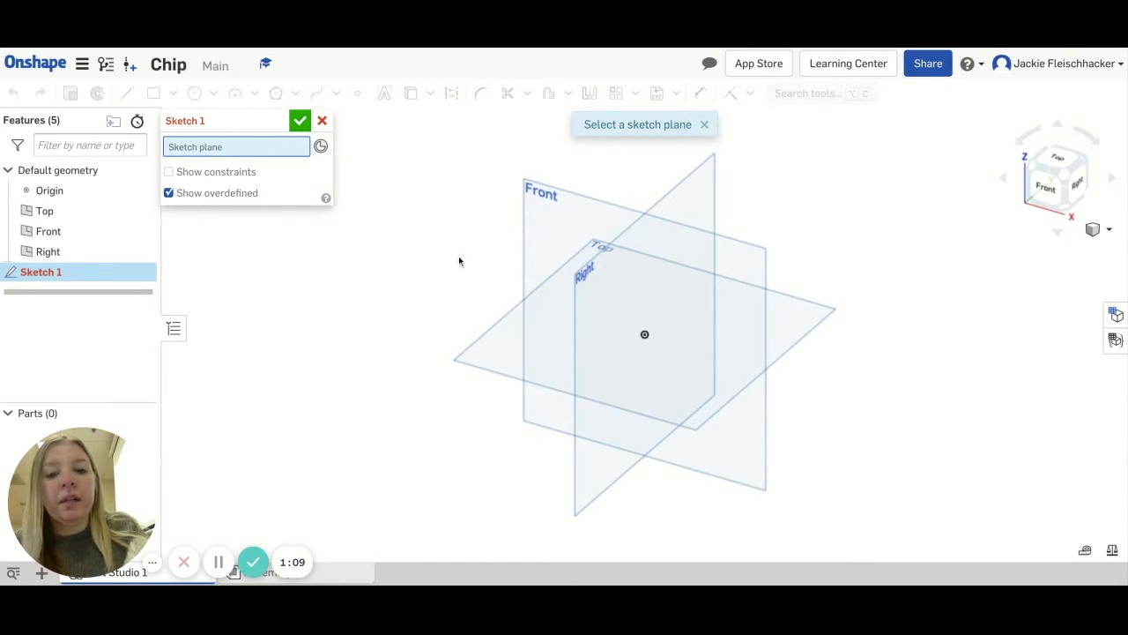
click(503, 340)
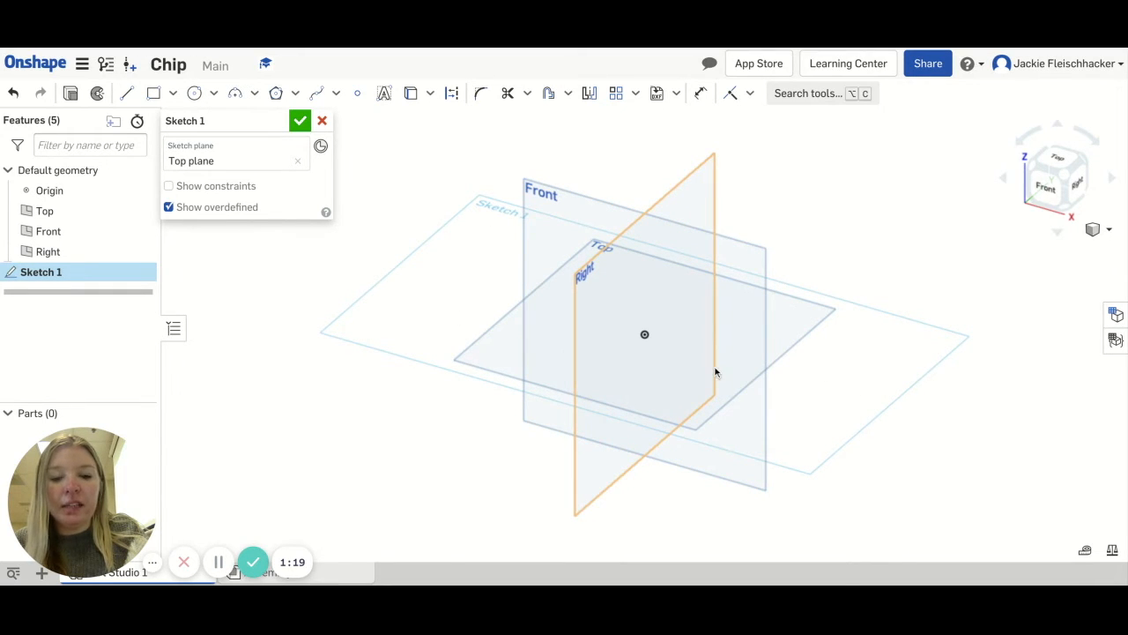
click(1063, 163)
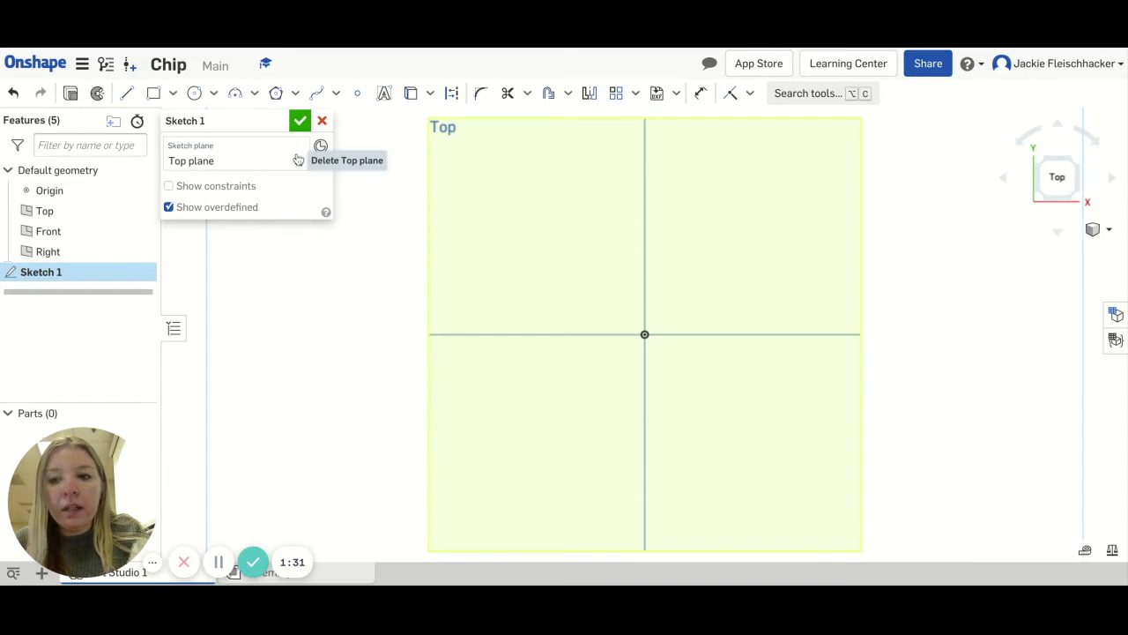
click(300, 120)
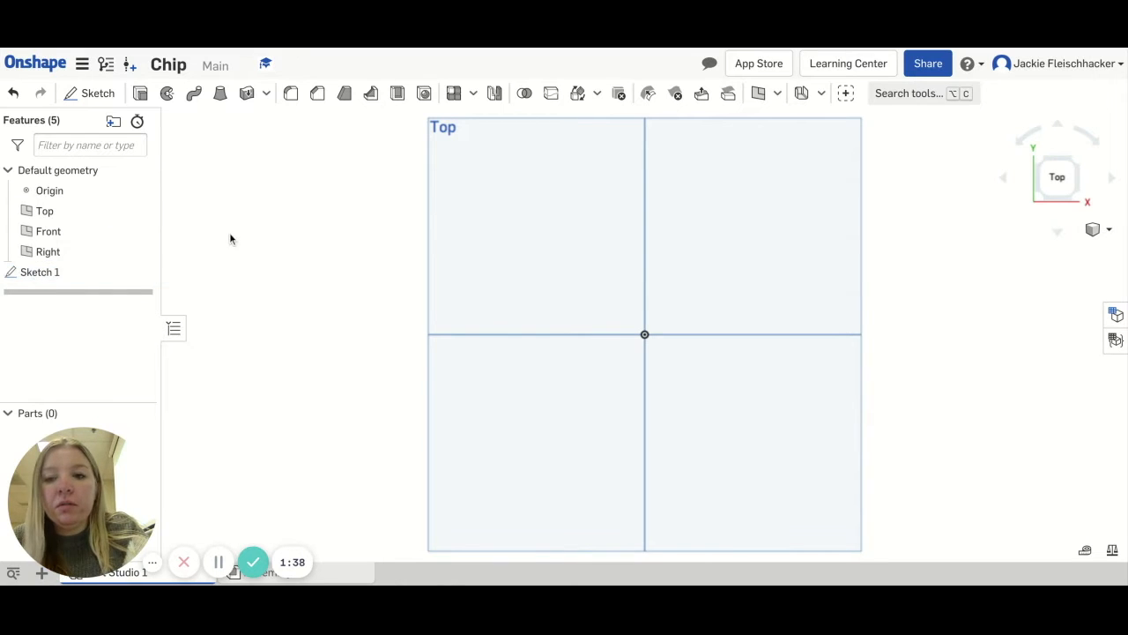
double_click(35, 275)
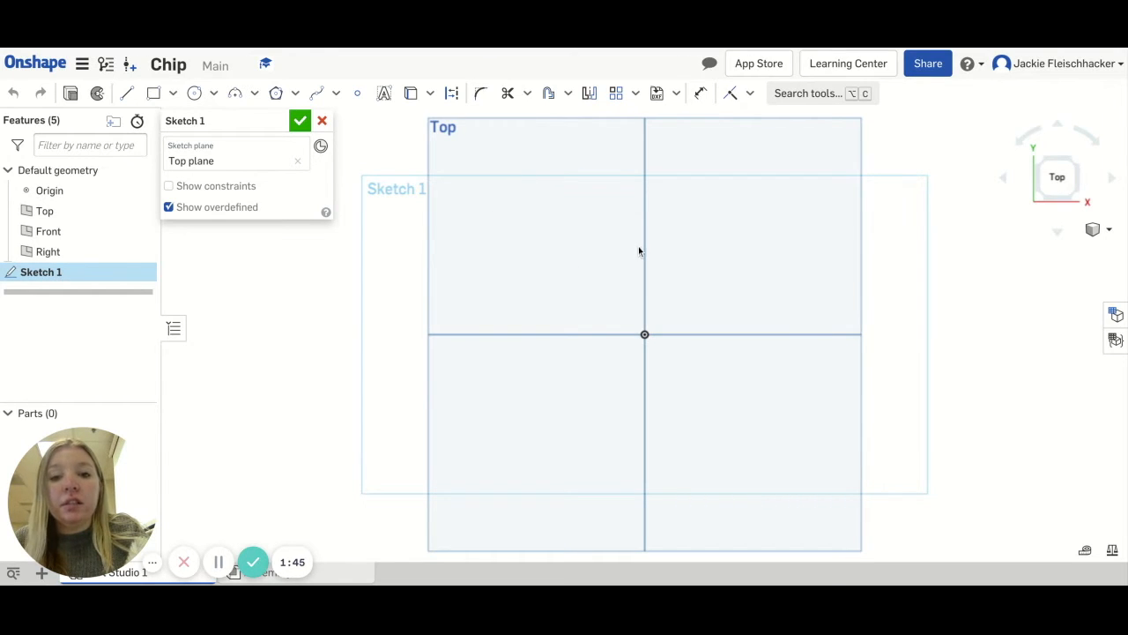
Sketch a circle centred on the origin and set its diameter to 1.5 in
click(196, 94)
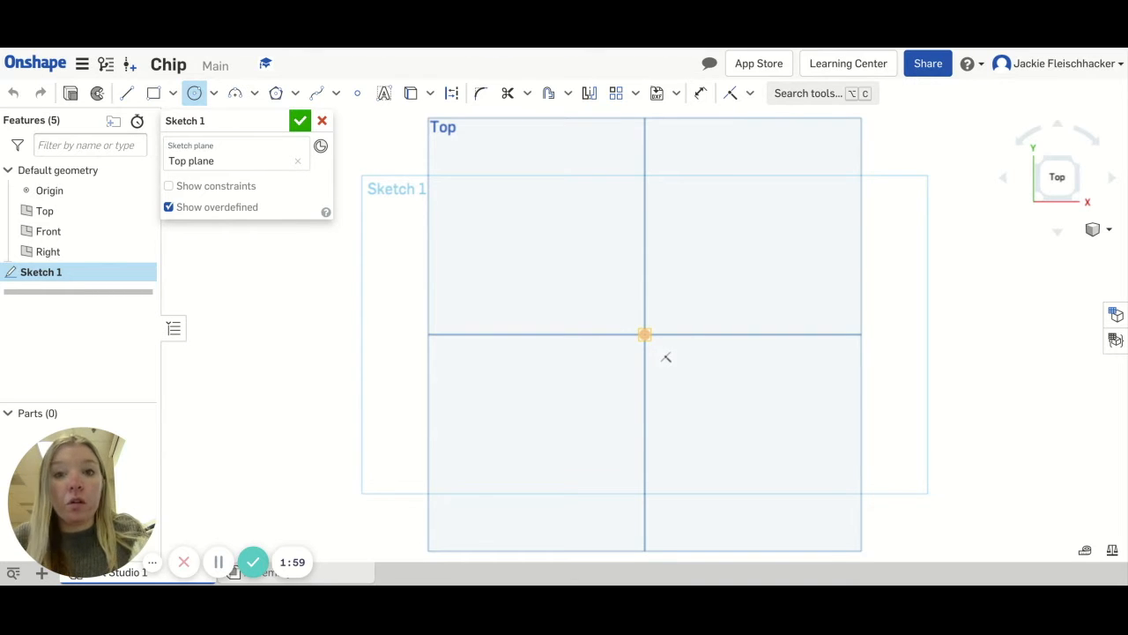
click(645, 335)
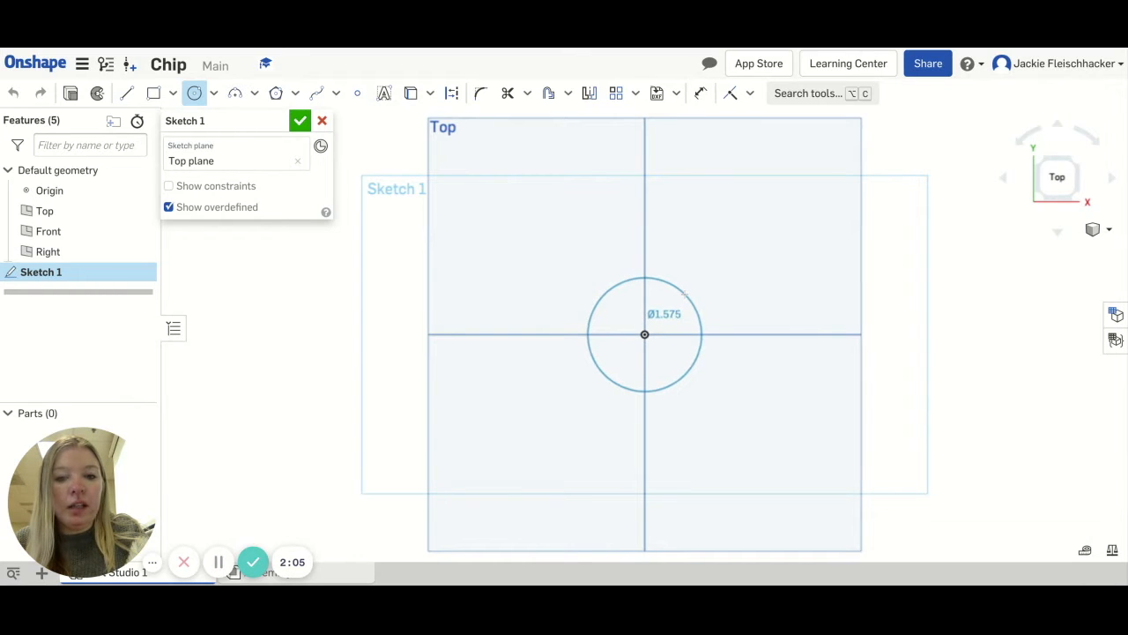
click(685, 294)
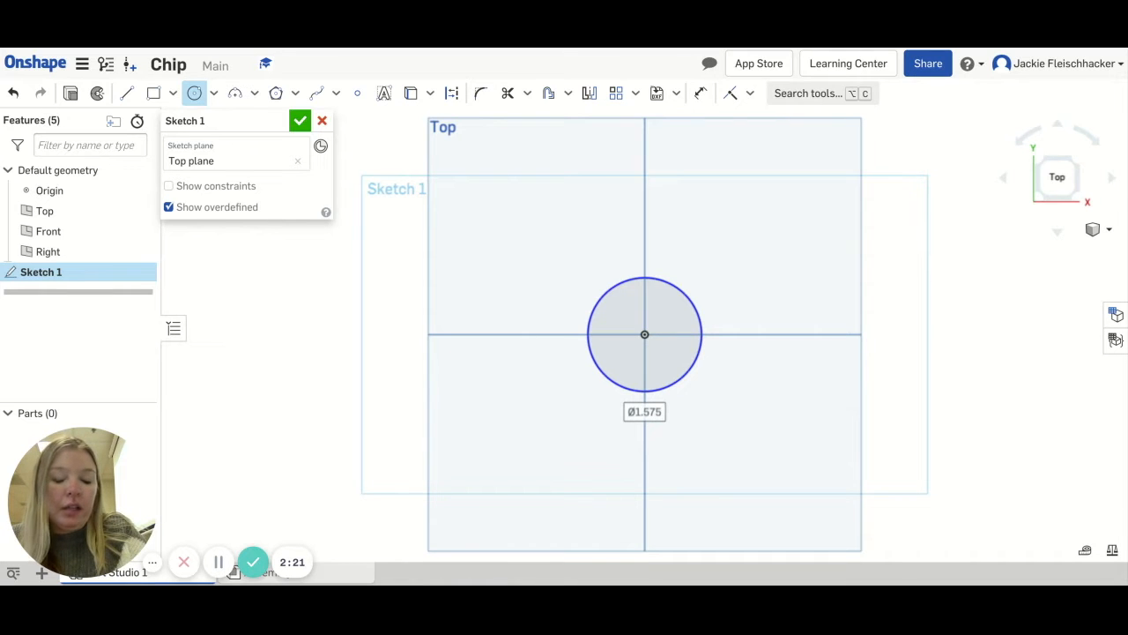
double_click(645, 412)
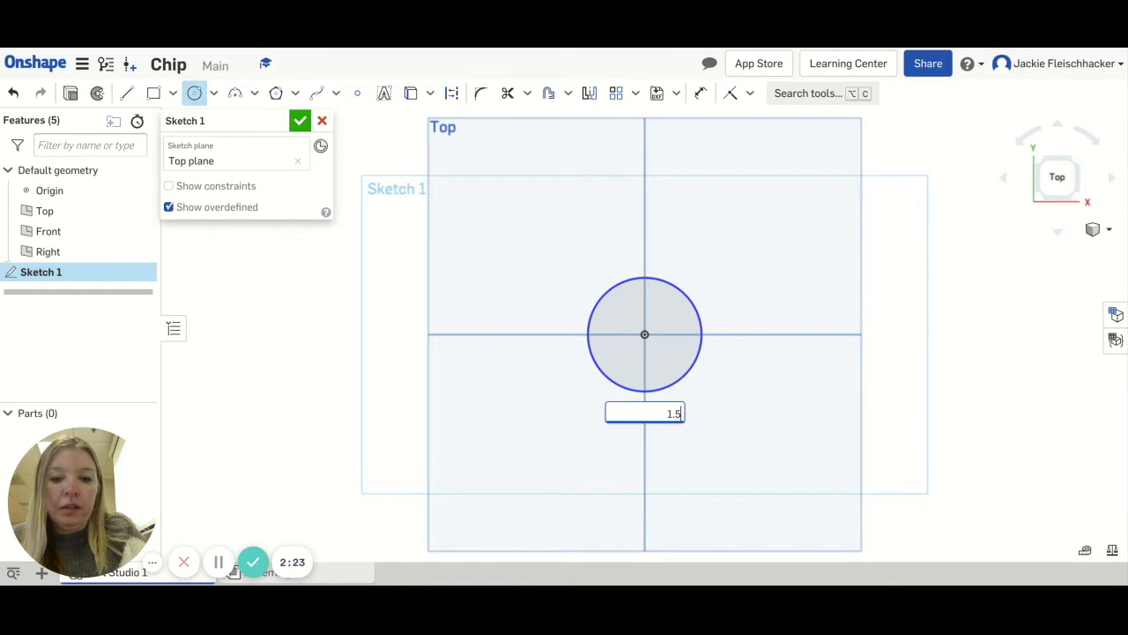
key(Return)
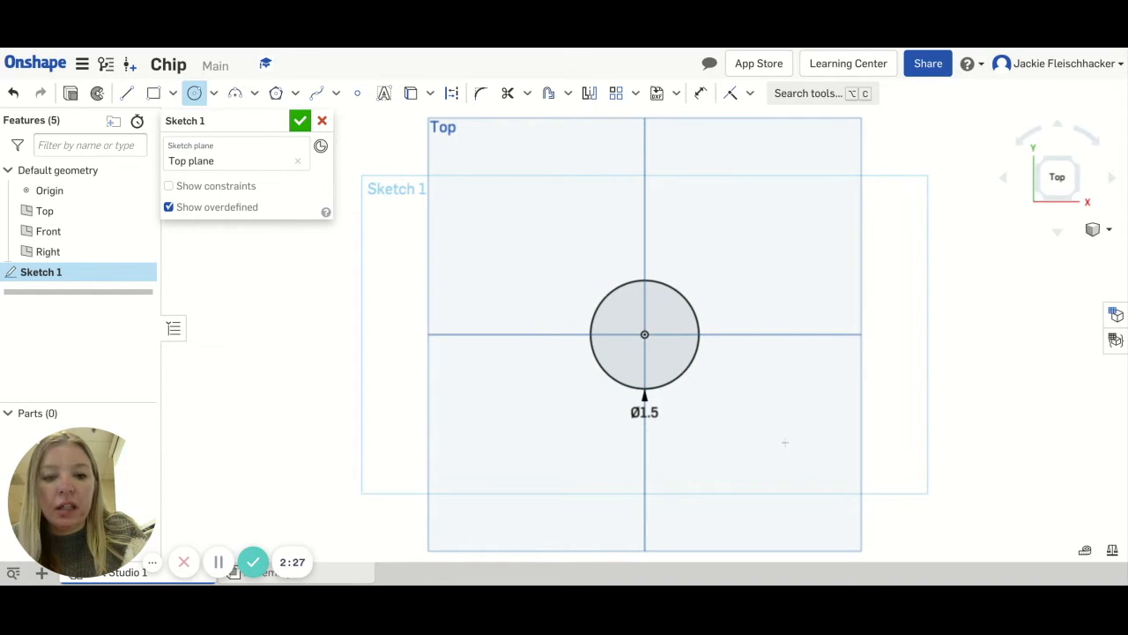
Change the workspace's default length unit to Centimeter and check the circle's dimension in the sketch
click(83, 67)
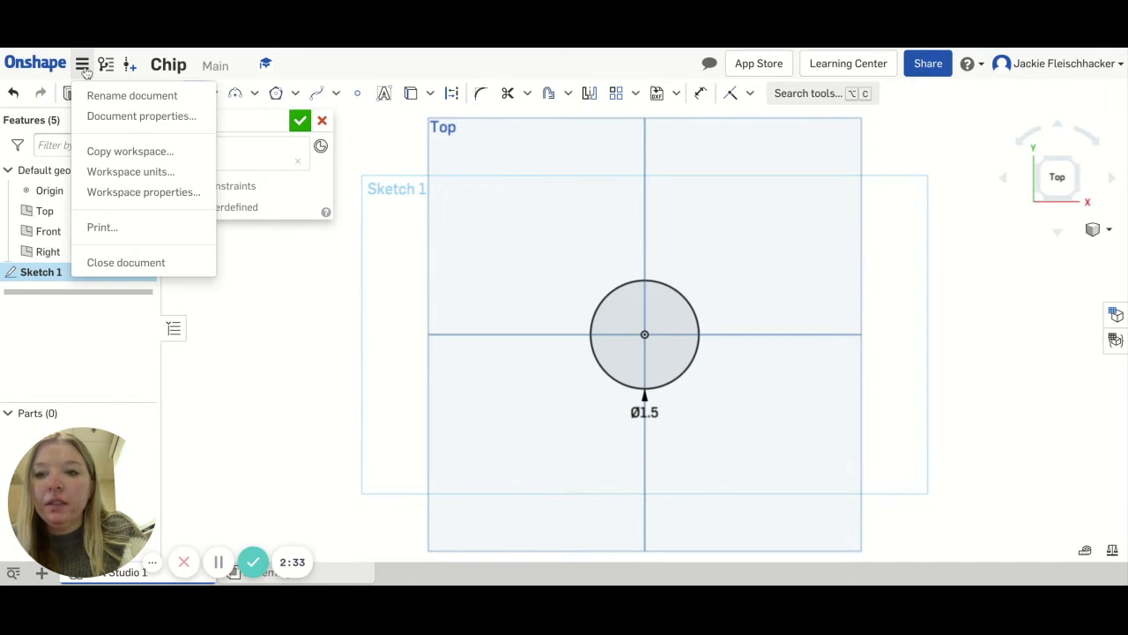
click(109, 172)
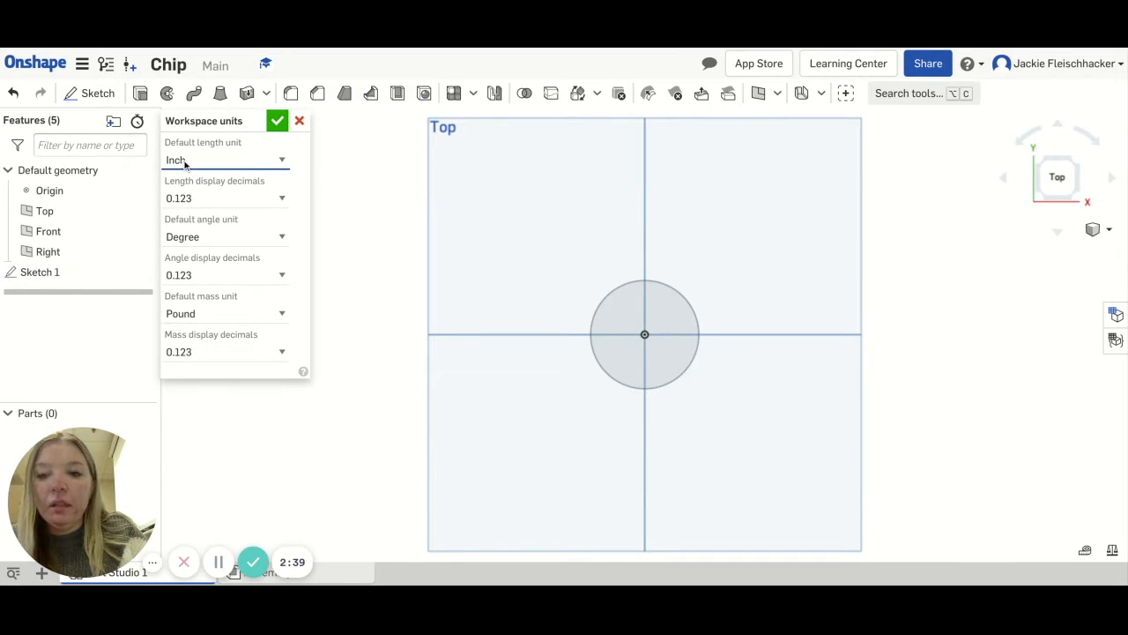
click(222, 141)
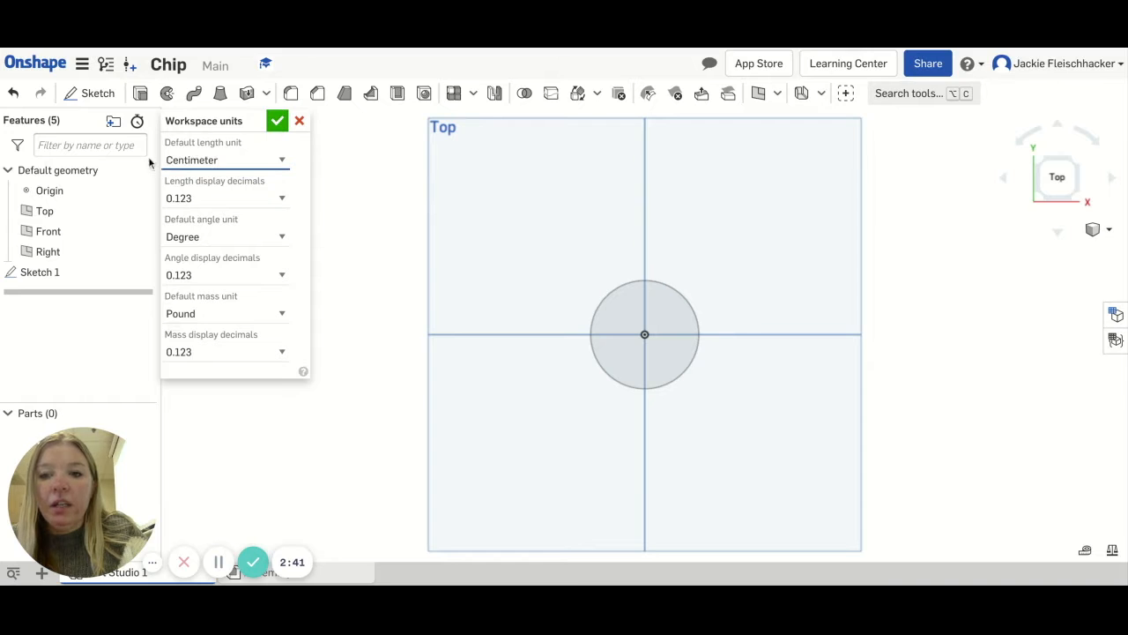
click(277, 121)
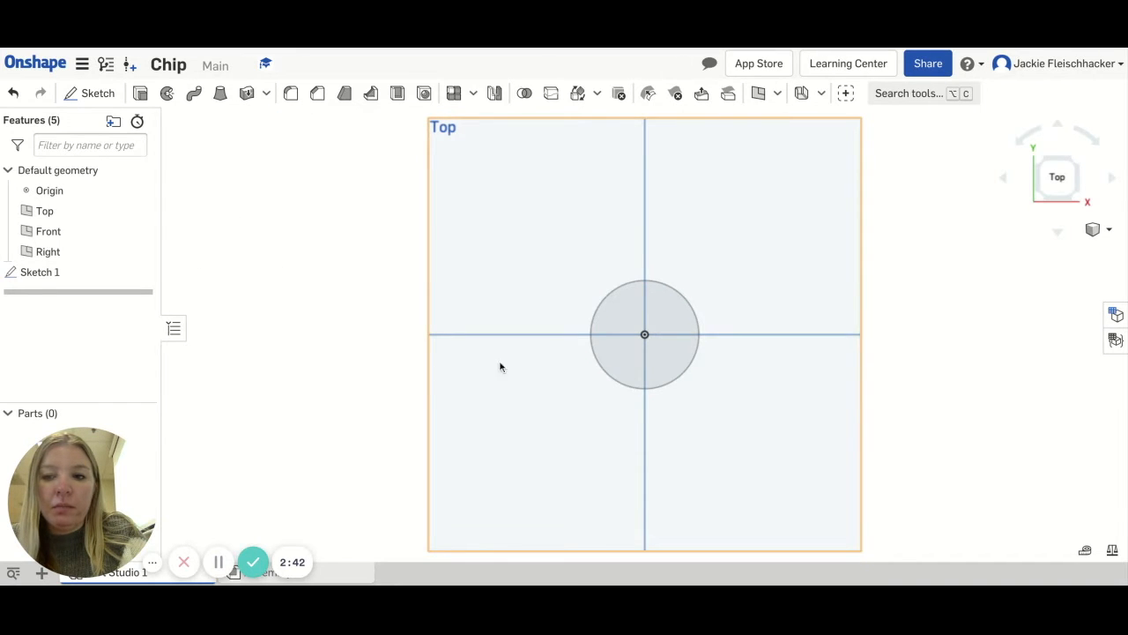
double_click(40, 272)
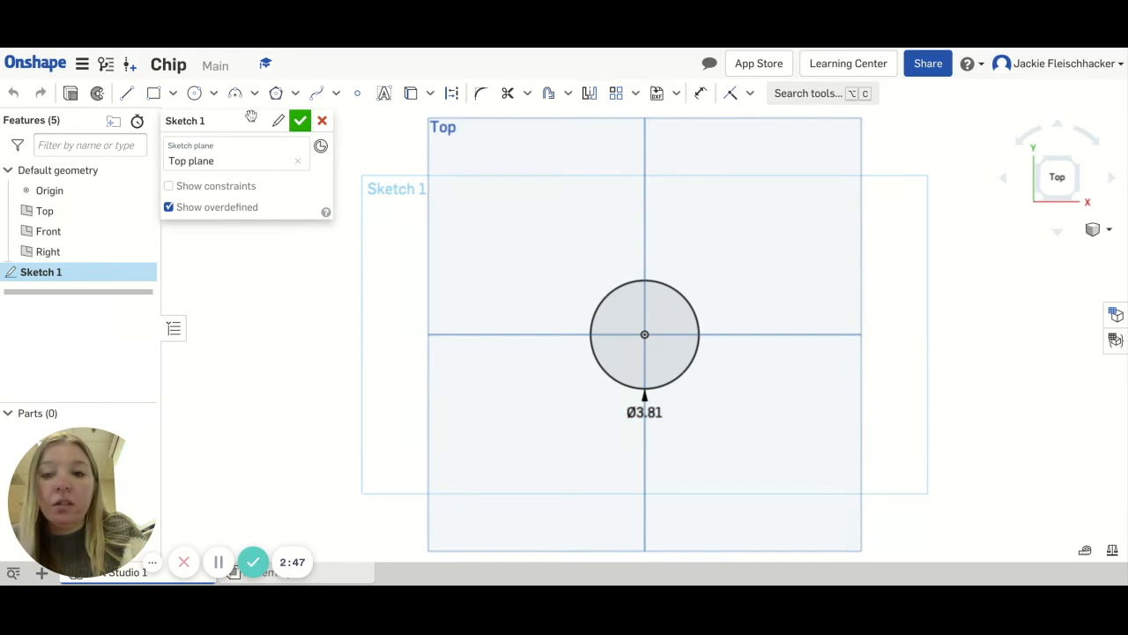
click(300, 120)
Set the workspace's default length unit back to Inch
click(82, 64)
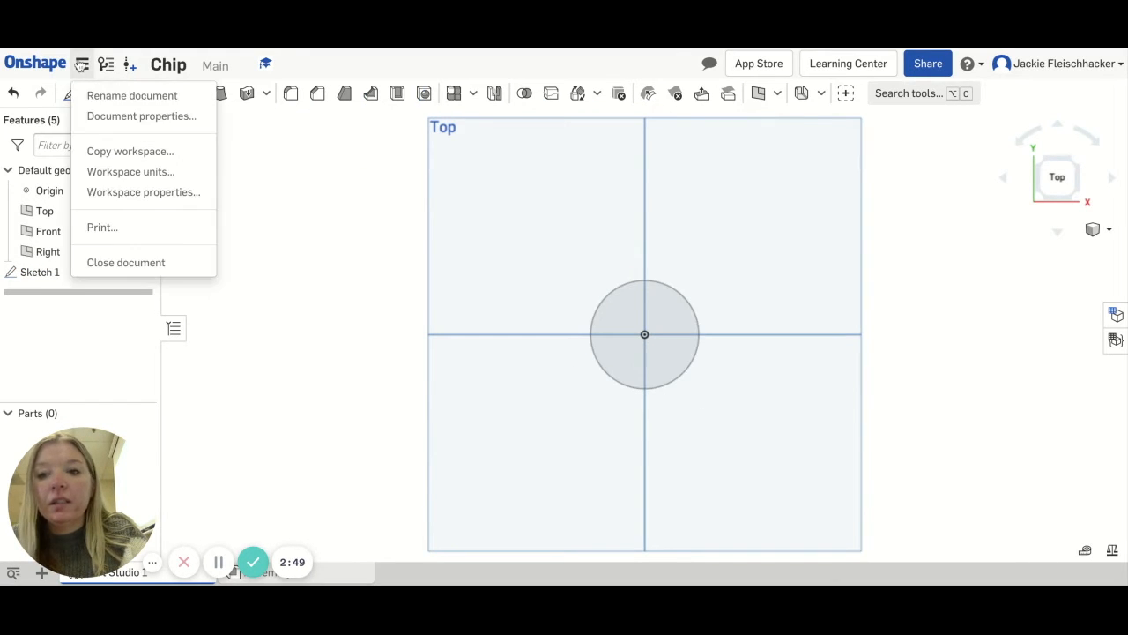
click(114, 174)
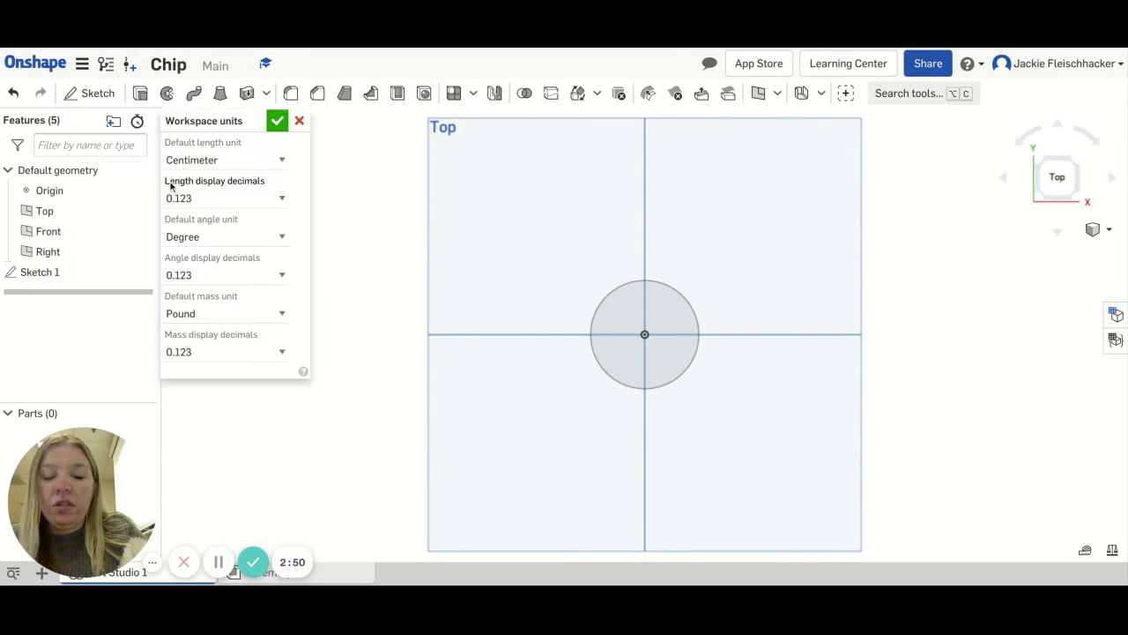
click(210, 159)
click(282, 128)
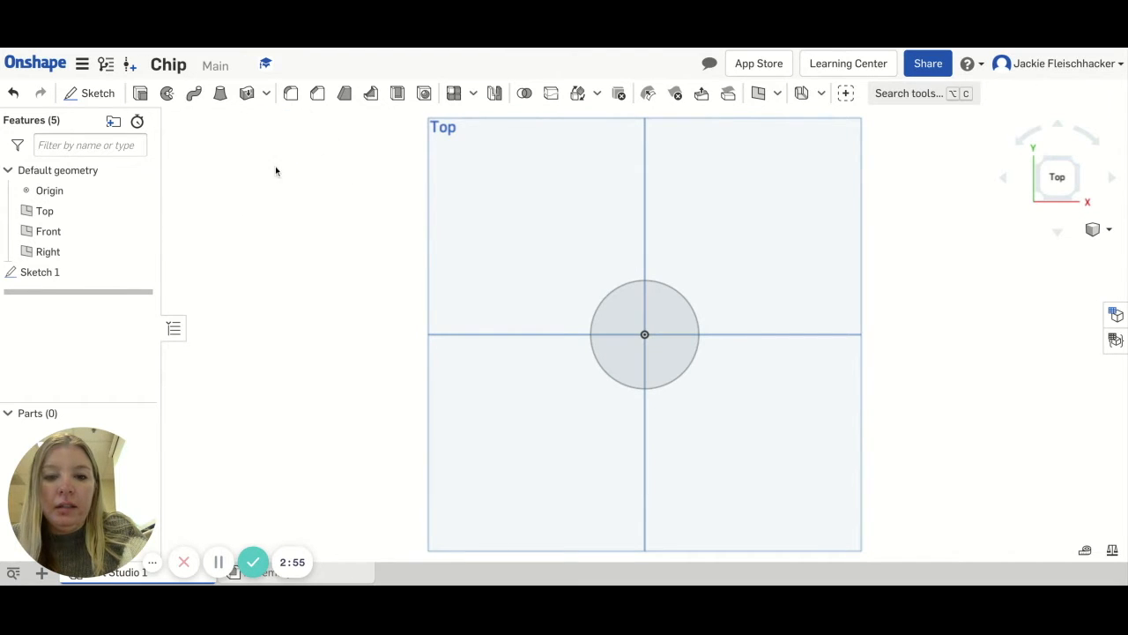
Reopen the circle's sketch to check its diameter dimension, and close the sketch again
click(40, 278)
double_click(40, 279)
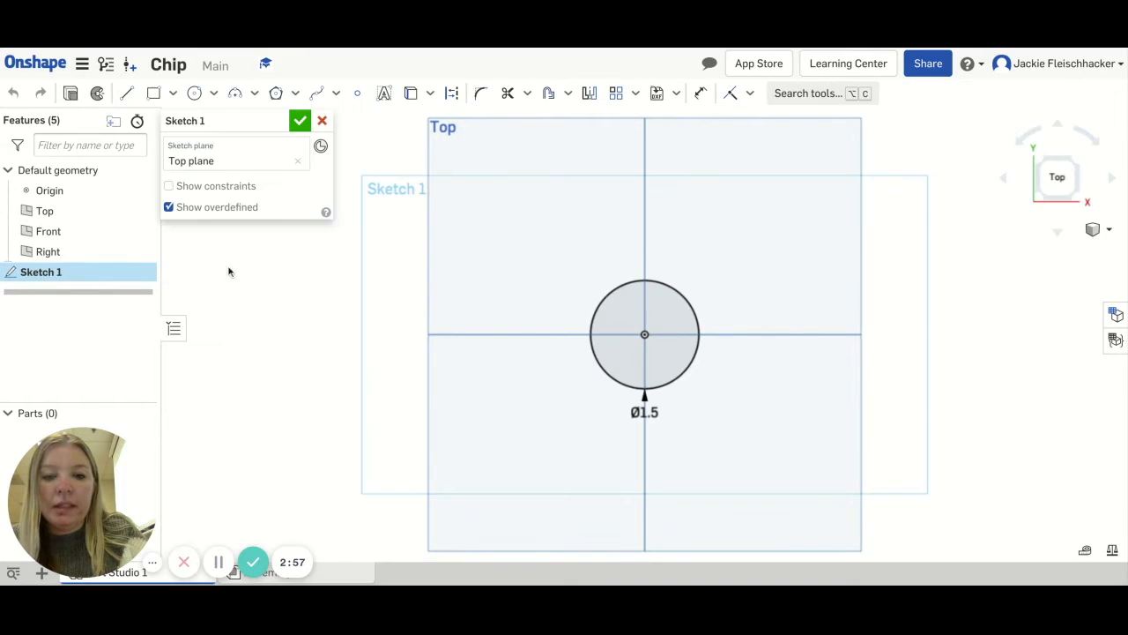
double_click(644, 413)
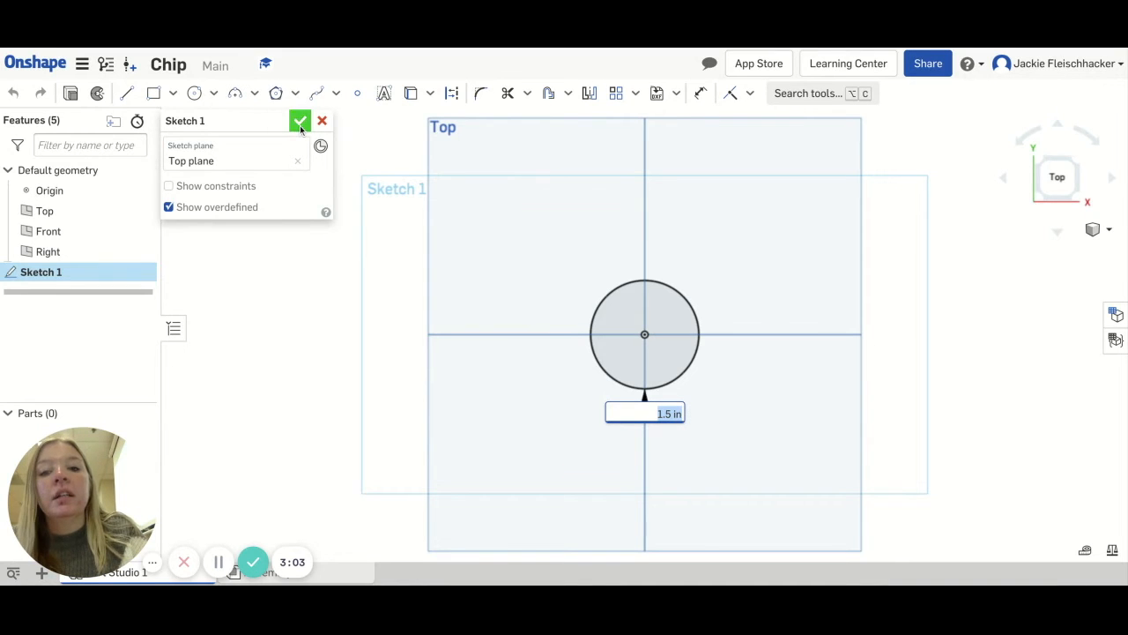
click(300, 121)
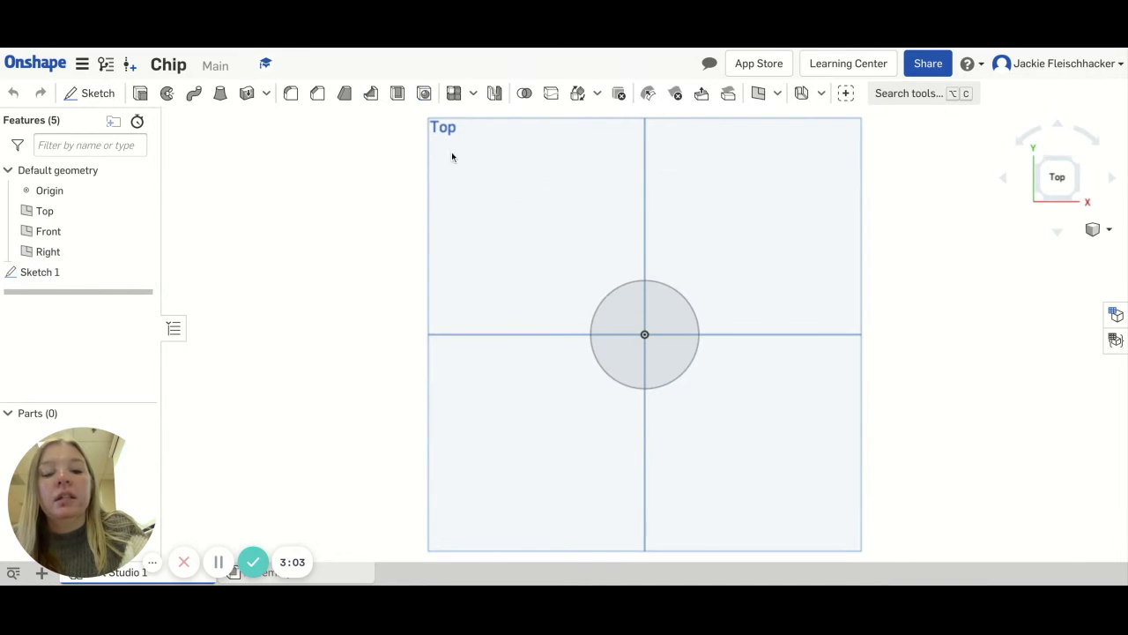
double_click(52, 273)
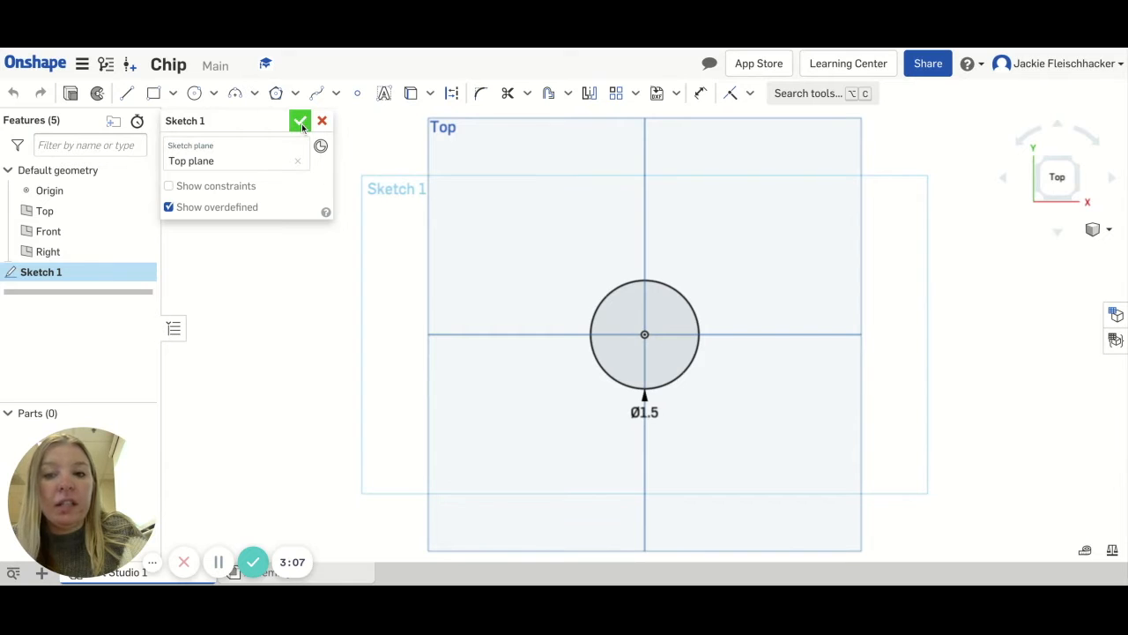
click(300, 121)
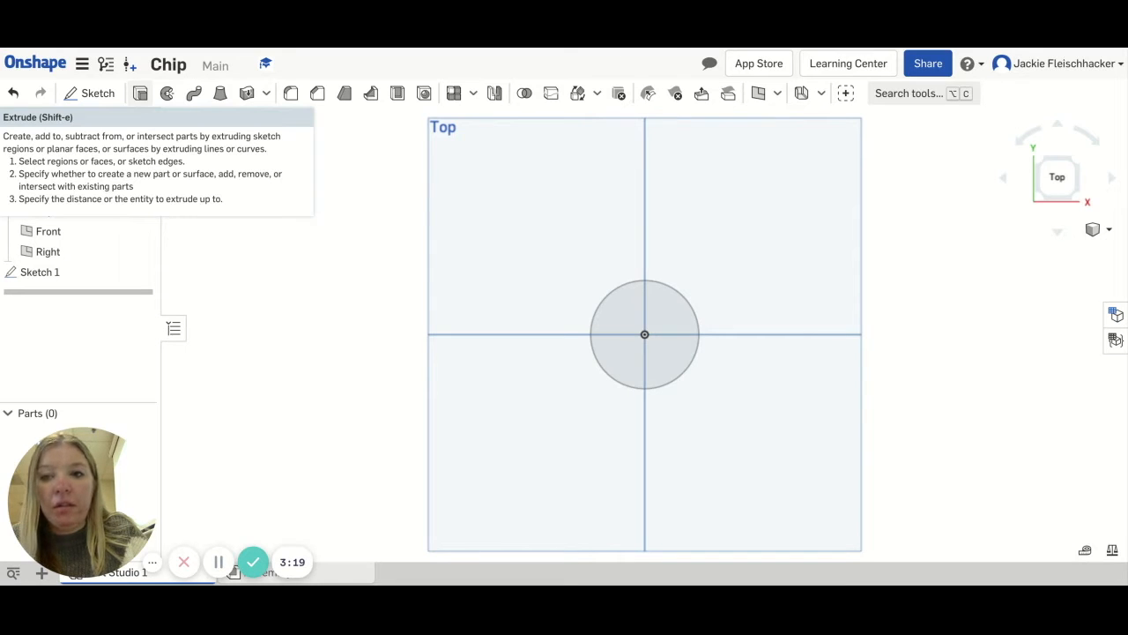
Extrude the circle as a new solid with a Blind depth of 0.2 in
click(140, 92)
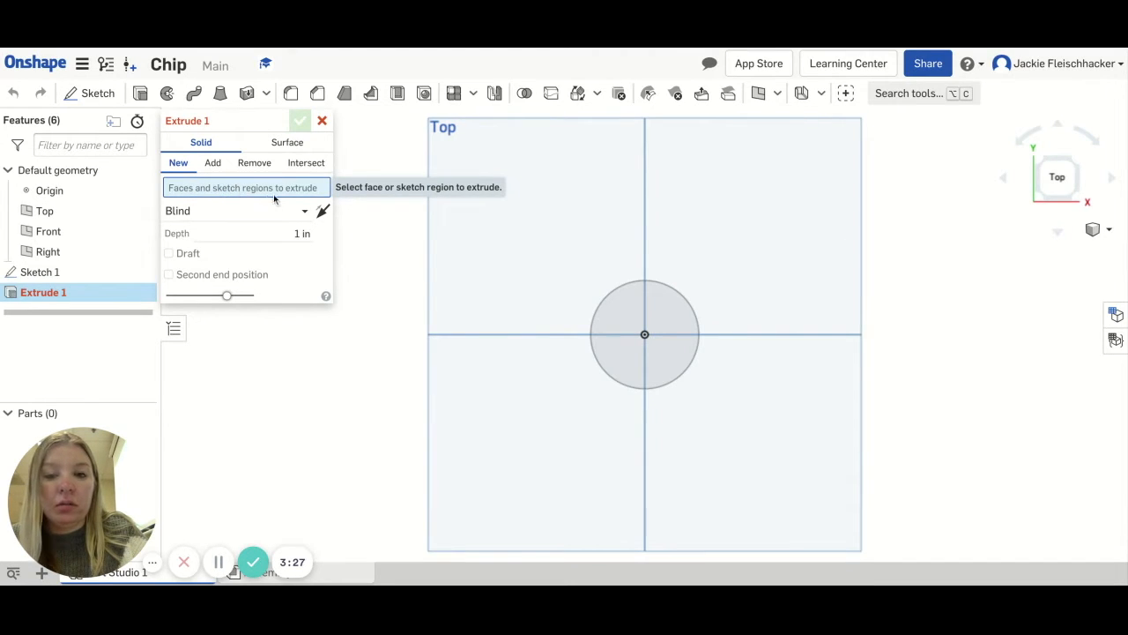
click(633, 328)
right_drag(691, 388, 684, 351)
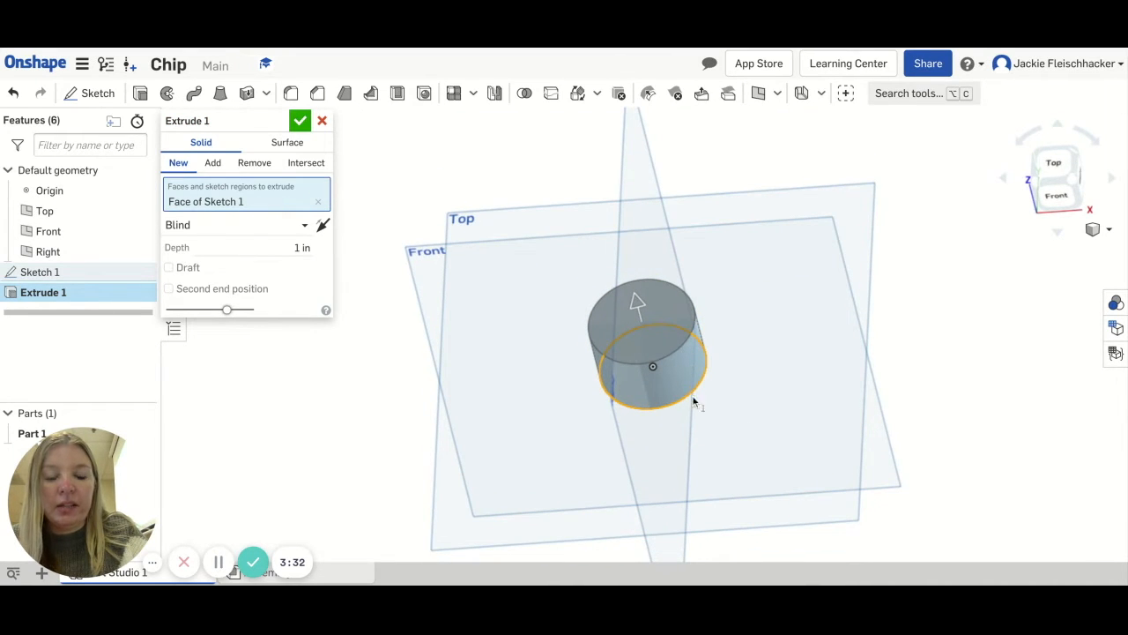
click(302, 248)
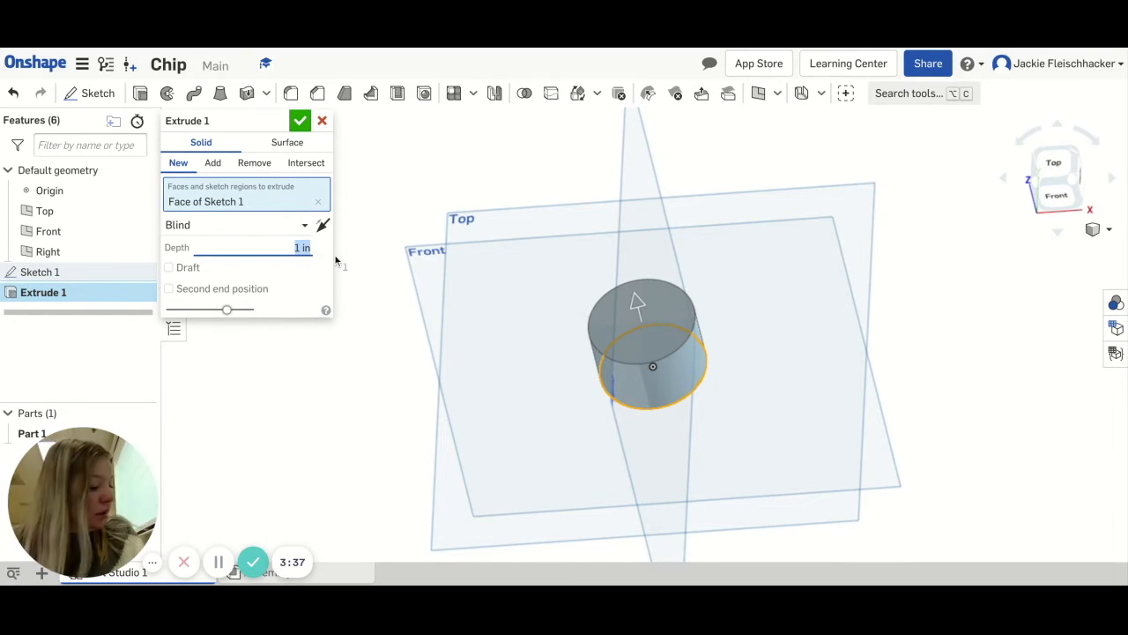
text(.2)
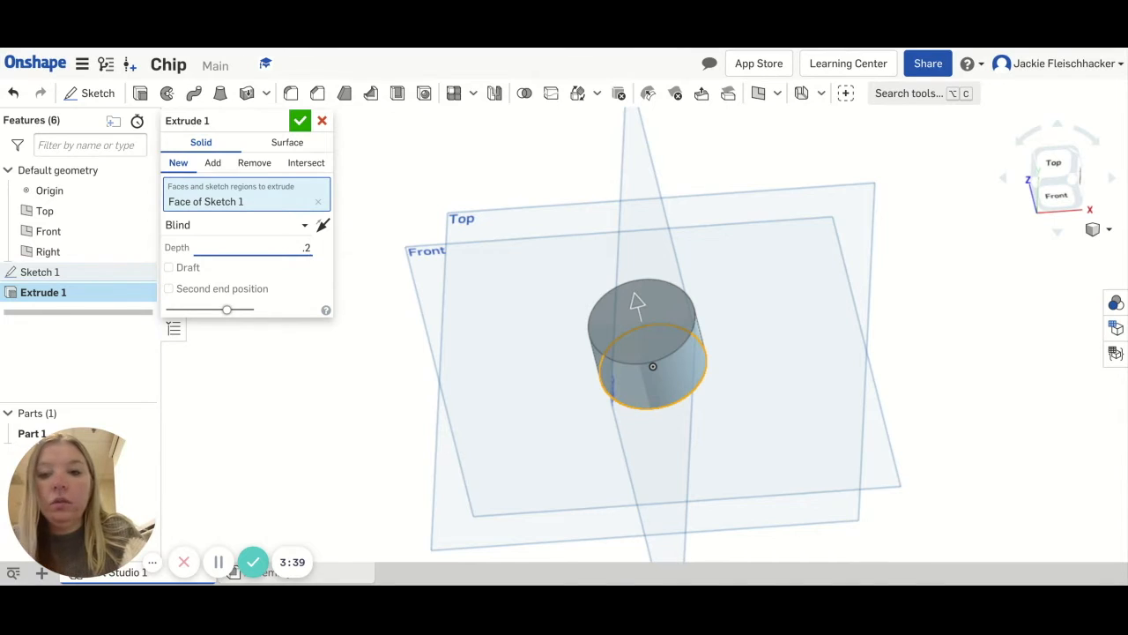
key(Return)
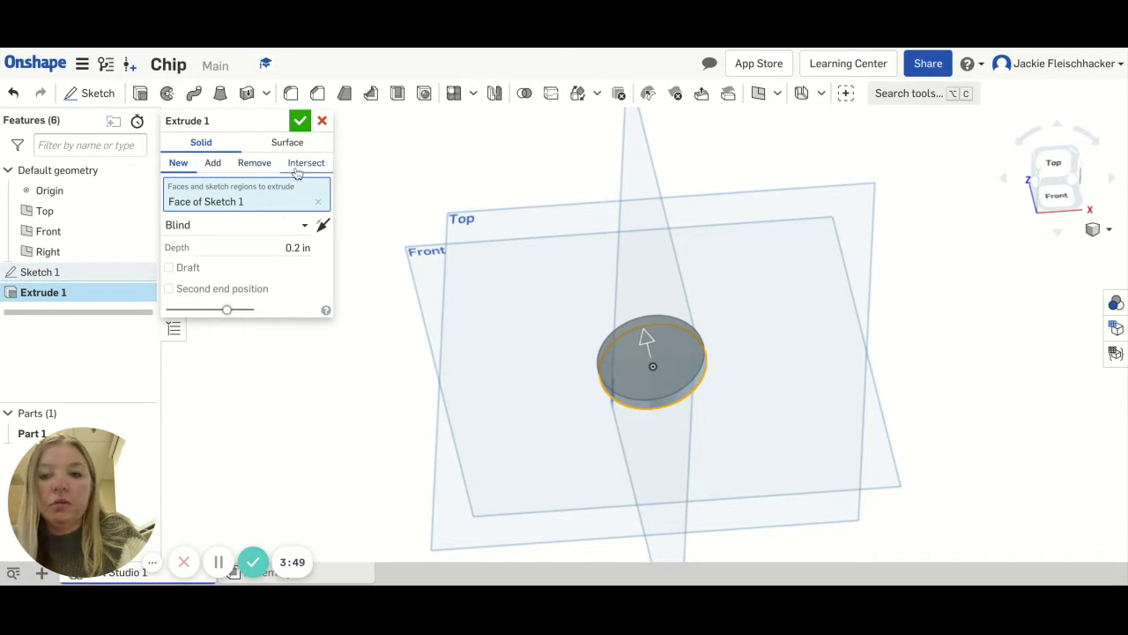
Flip the disc's Blind extrusion to the opposite direction and accept the extrude
click(304, 227)
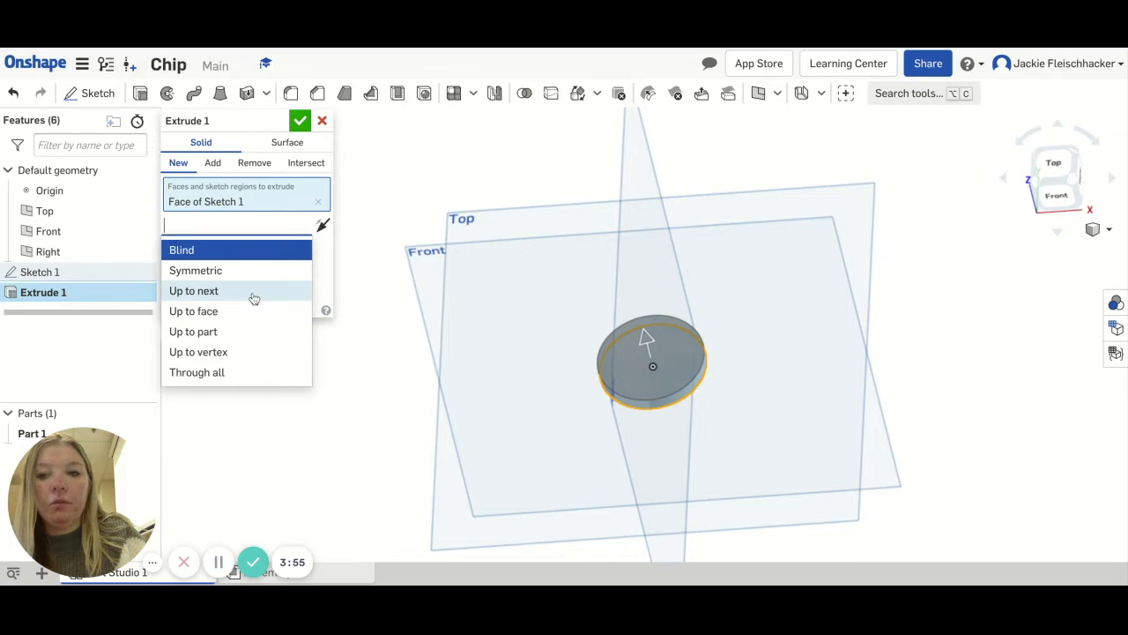
click(322, 225)
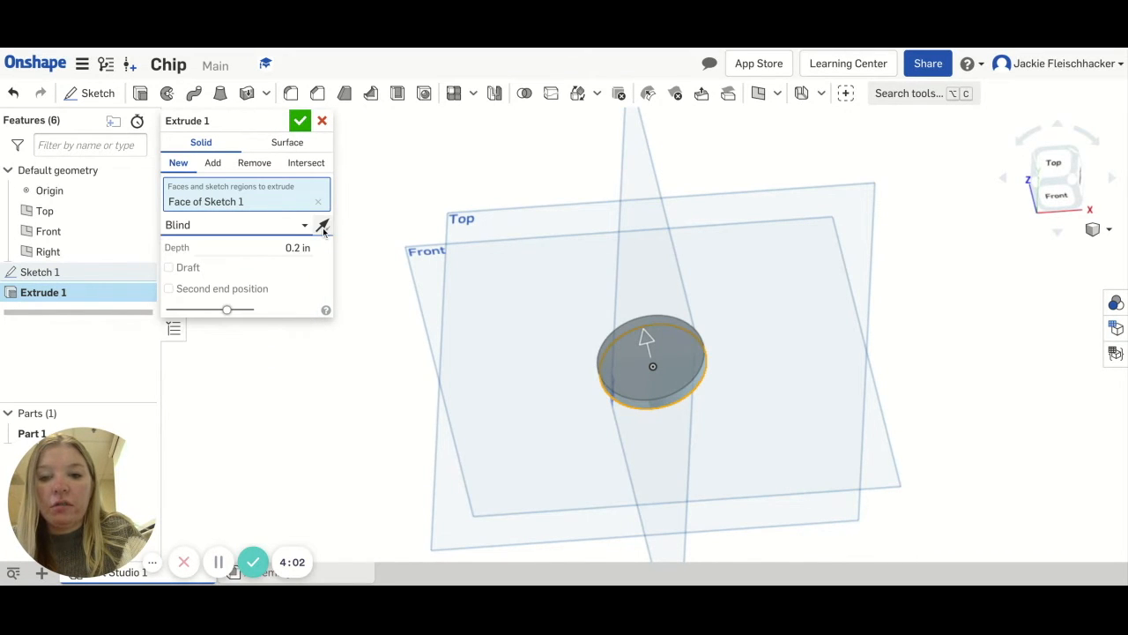
click(322, 227)
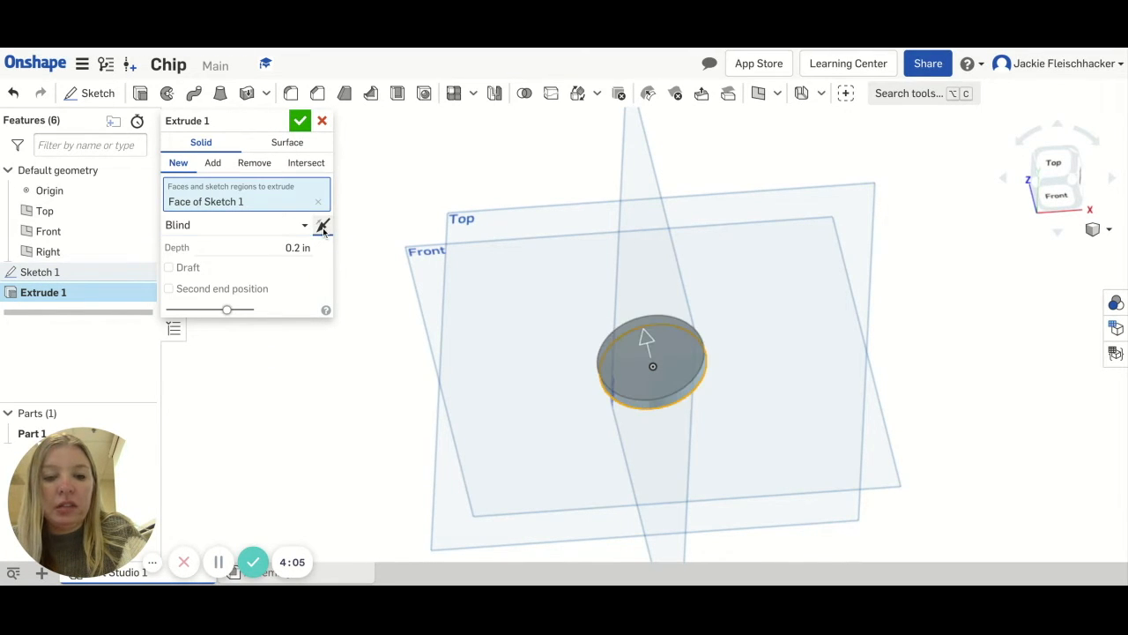
click(323, 226)
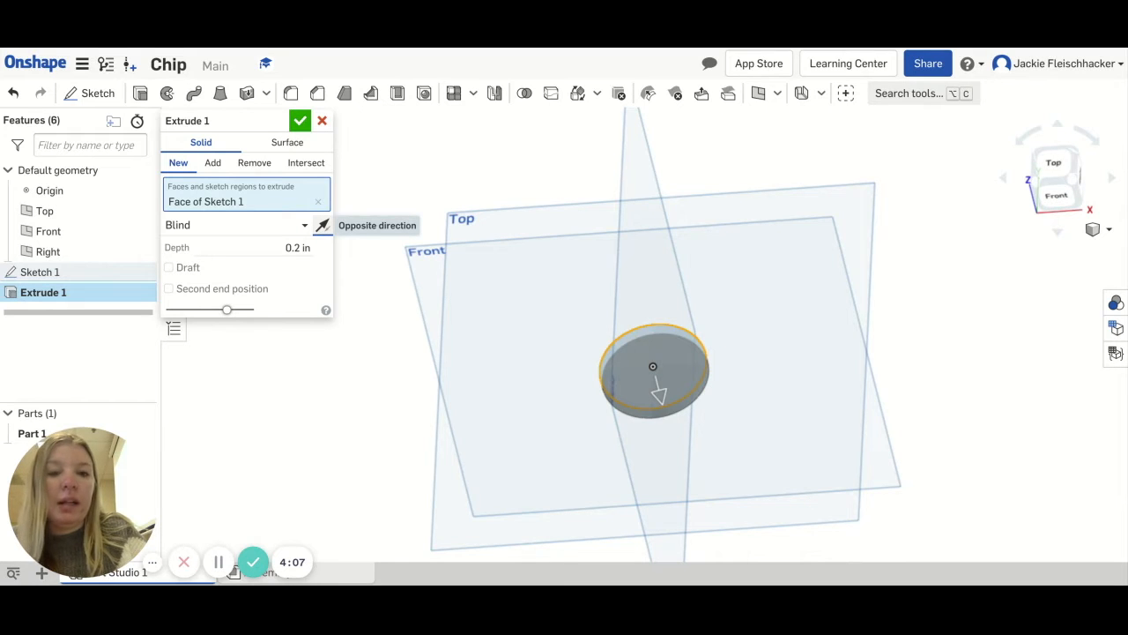
click(322, 225)
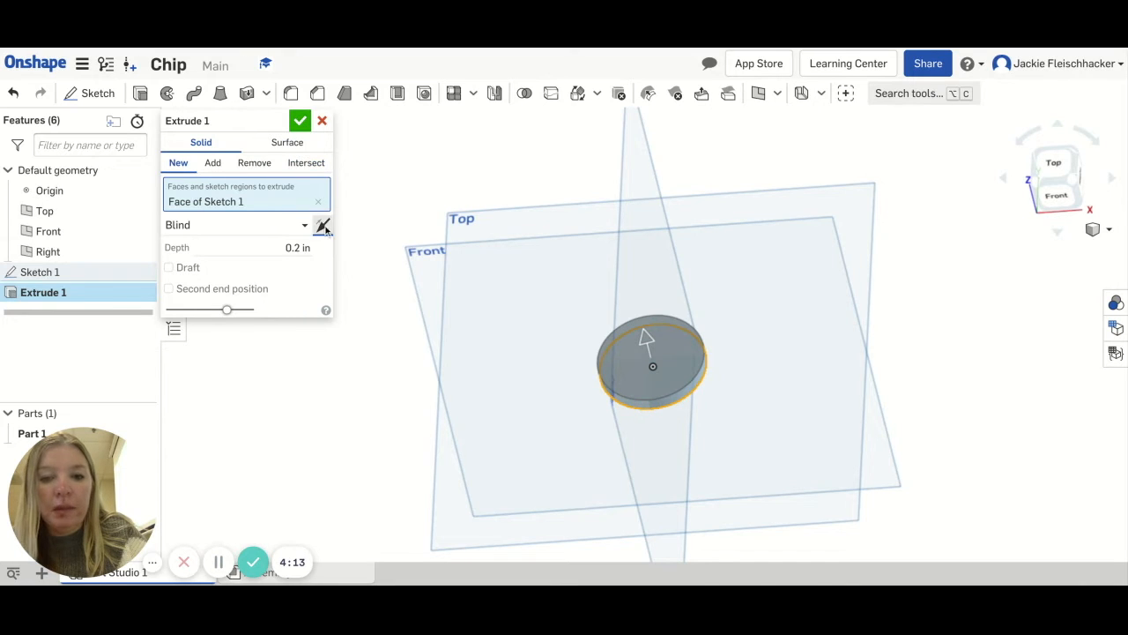
click(323, 226)
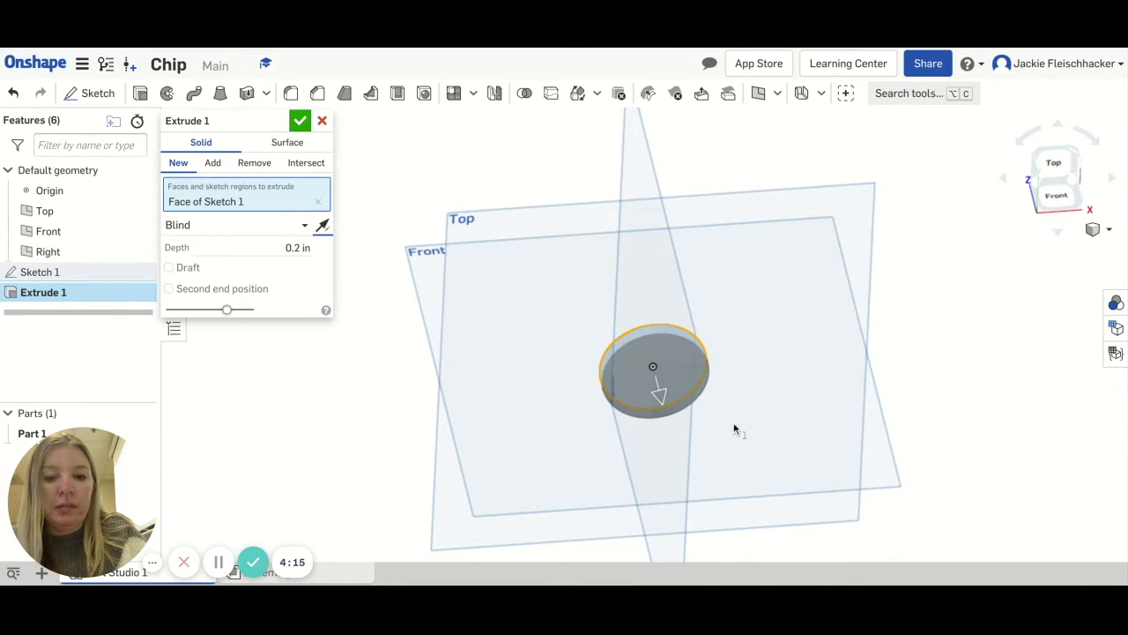
click(300, 121)
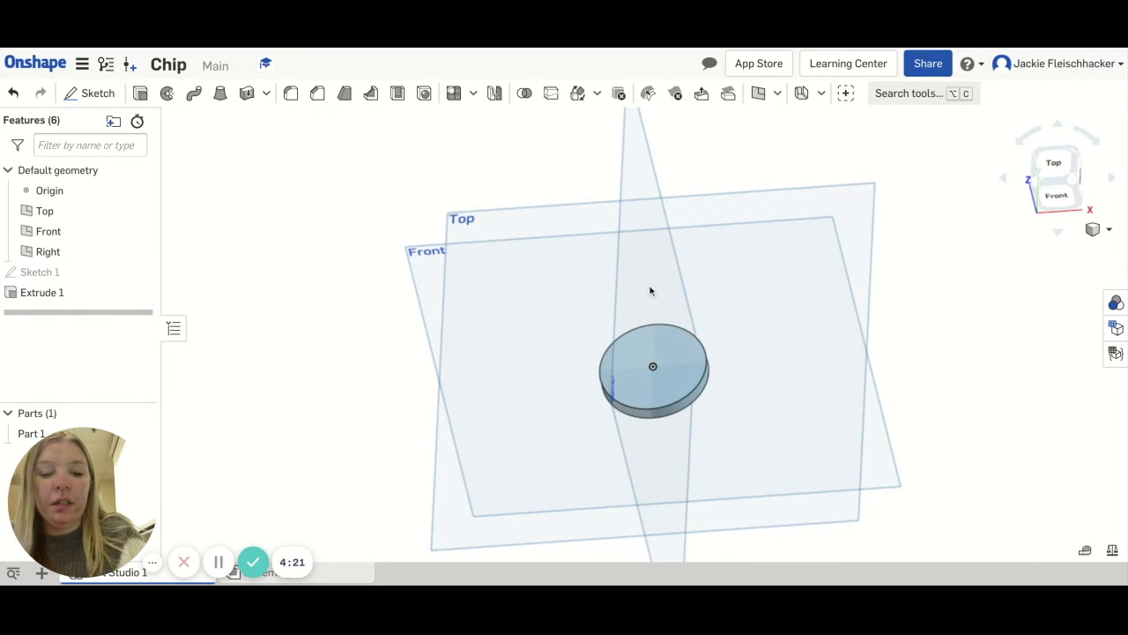
right_drag(774, 442, 755, 428)
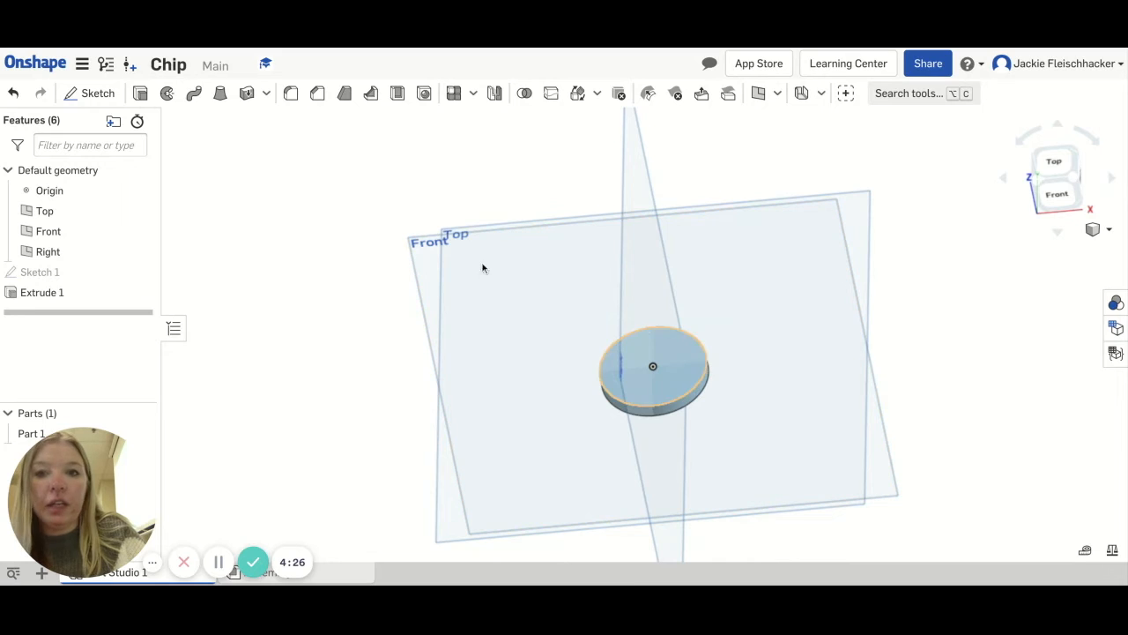
On the disc's top face, sketch a small circle about 0.225 in in diameter, centred vertically above the origin near the upper edge
click(87, 94)
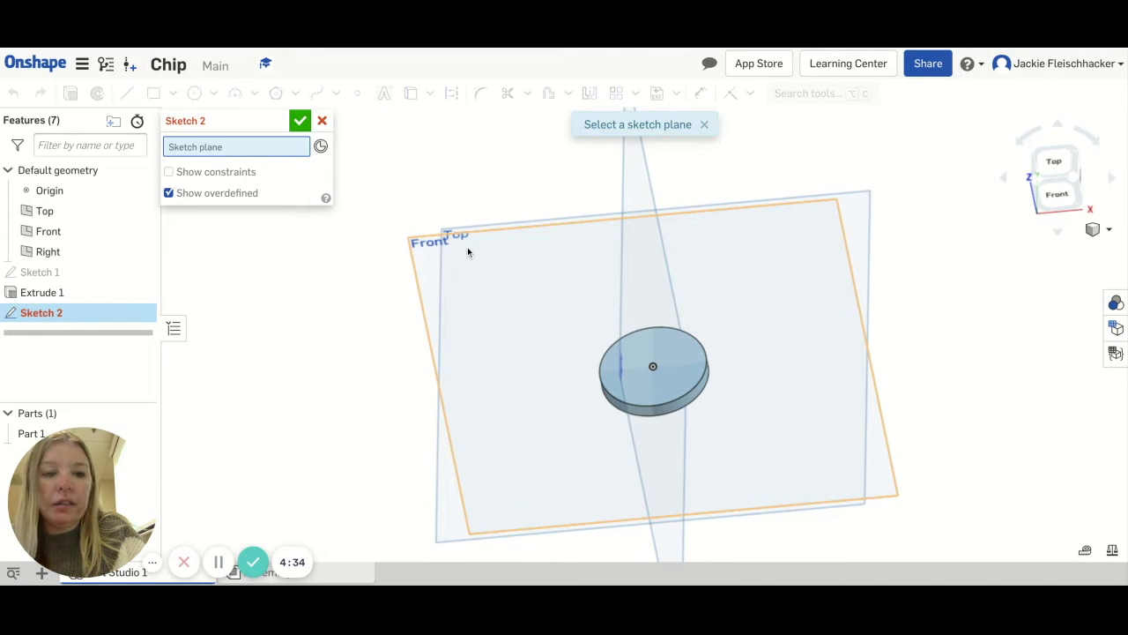
click(679, 356)
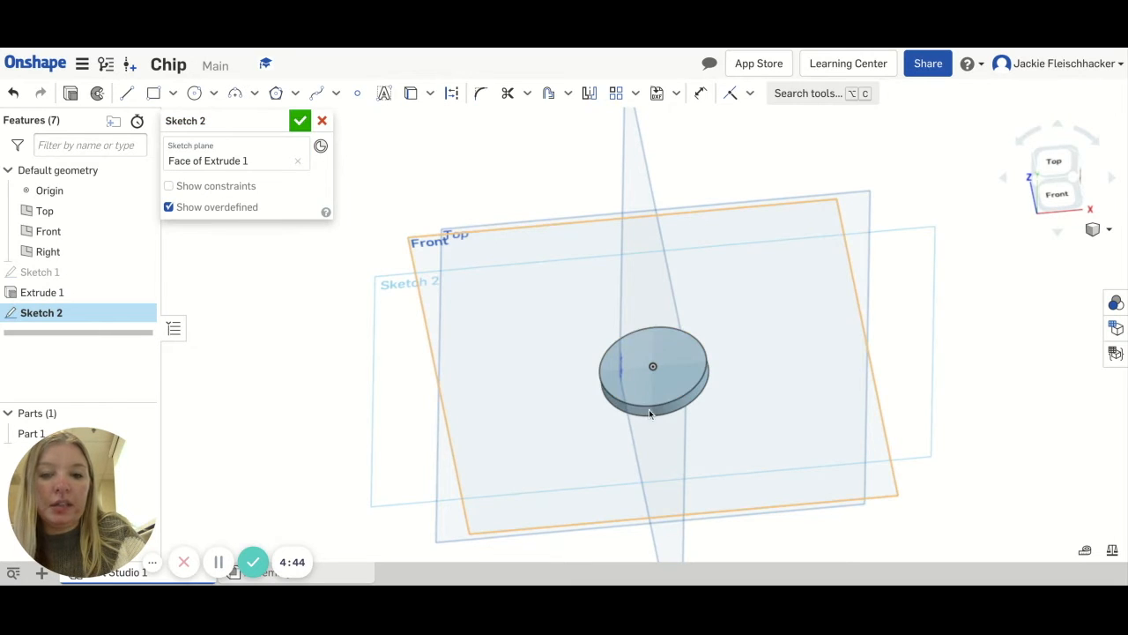
click(1066, 167)
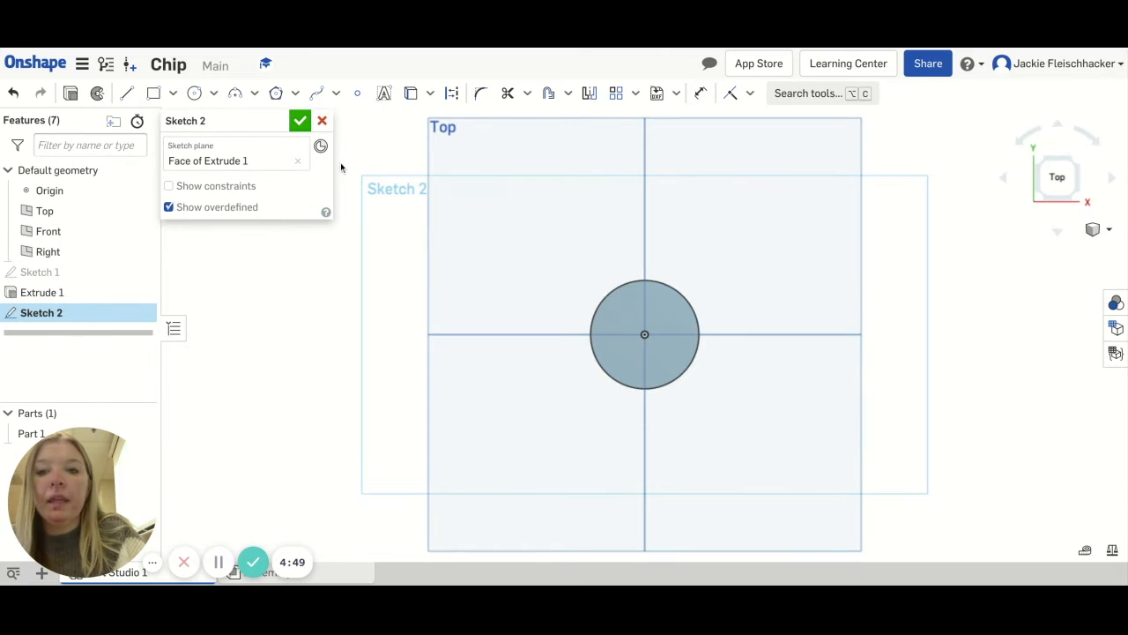
click(195, 93)
scroll(676, 314, up, 1)
scroll(676, 315, up, 1)
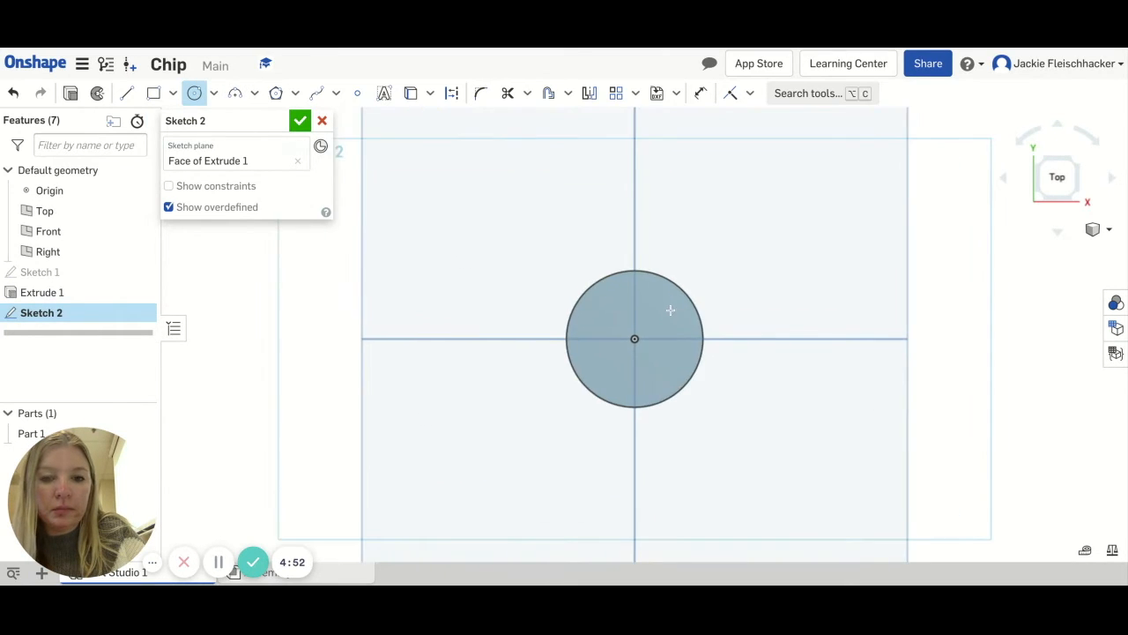
scroll(631, 300, up, 4)
scroll(626, 298, up, 2)
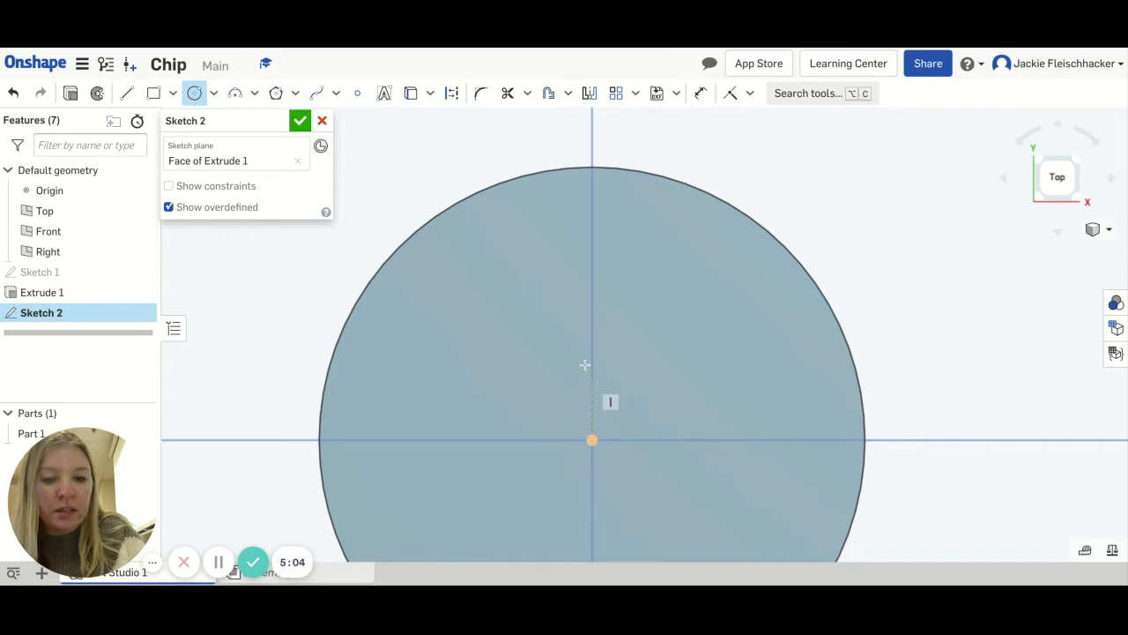
click(589, 238)
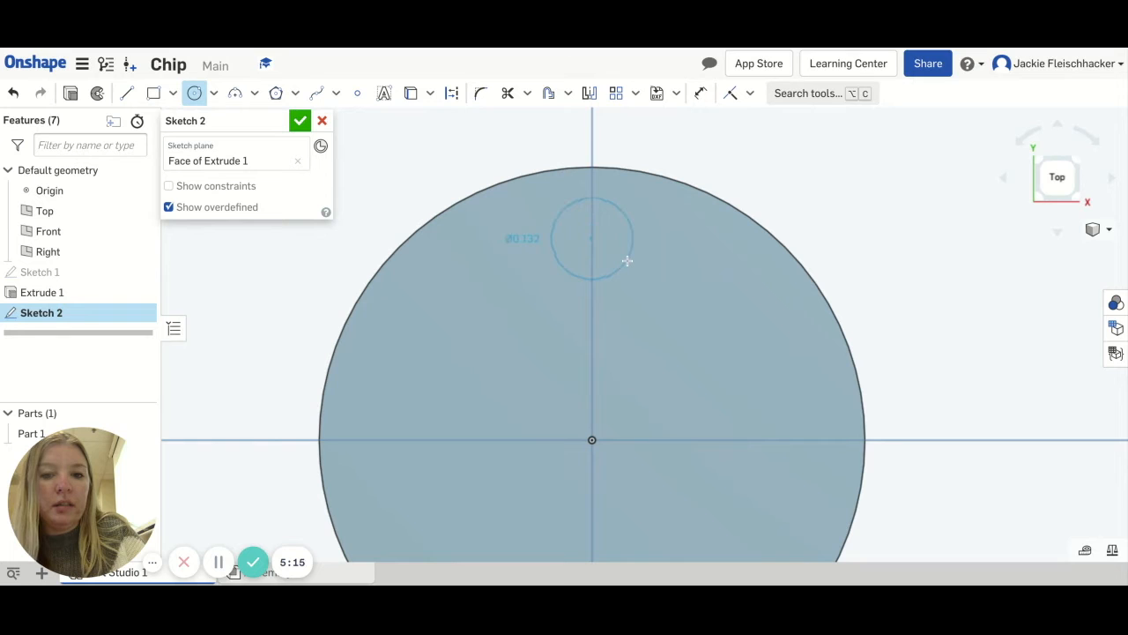
click(627, 261)
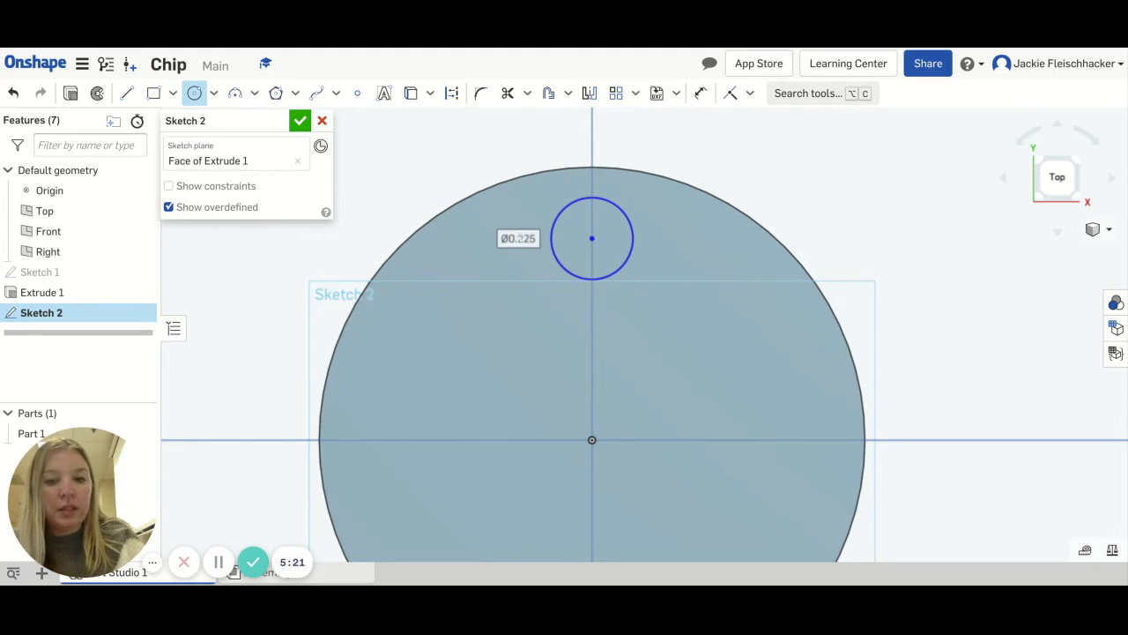
Set the small circle's diameter to 0.325 in
double_click(520, 238)
text(.325)
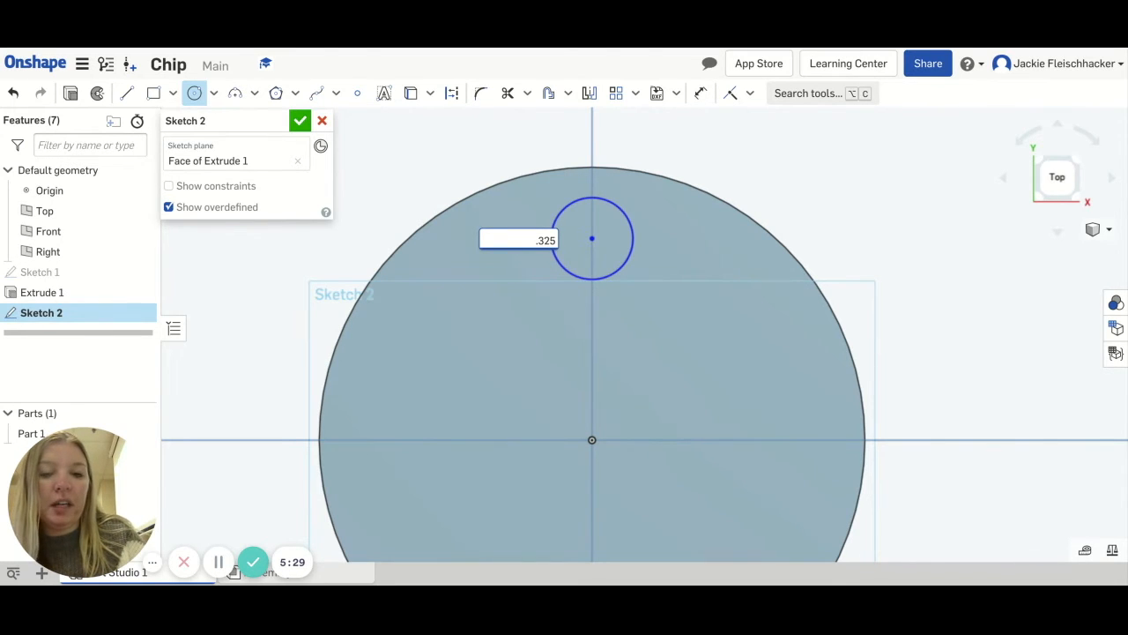
key(Return)
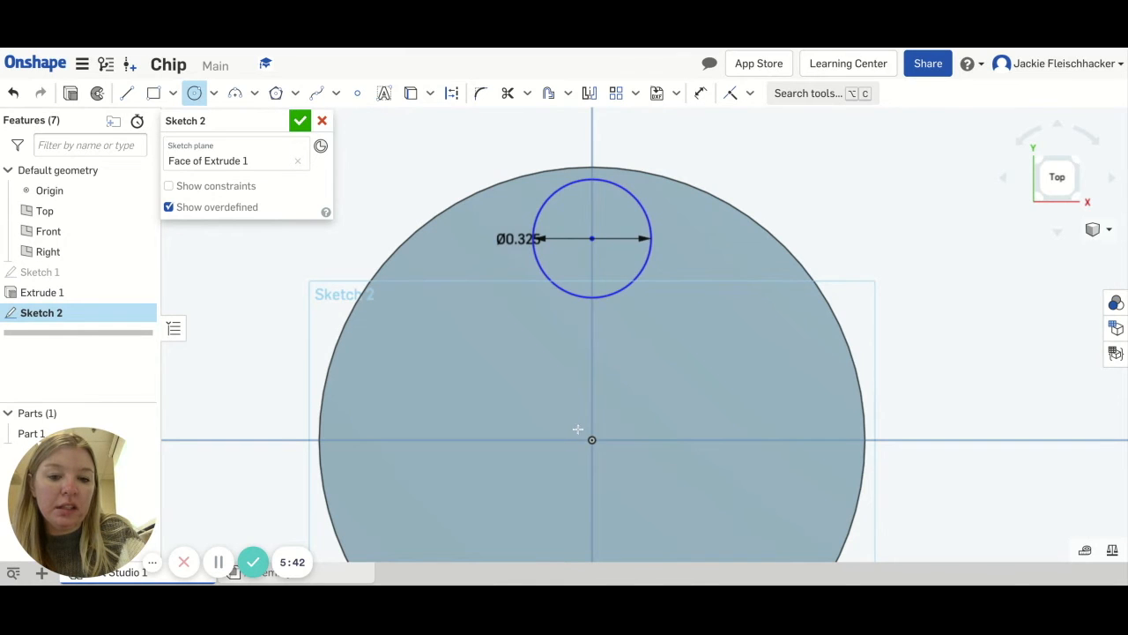
Dimension the vertical distance between the small circle's centre and the origin as 0.5 in
click(705, 97)
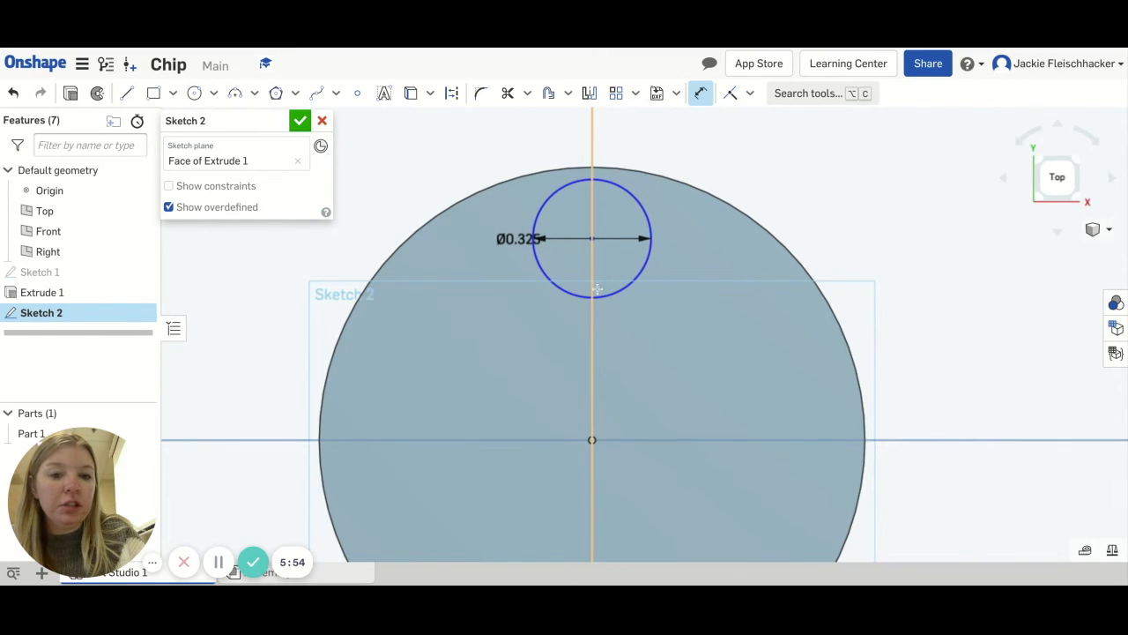
click(591, 439)
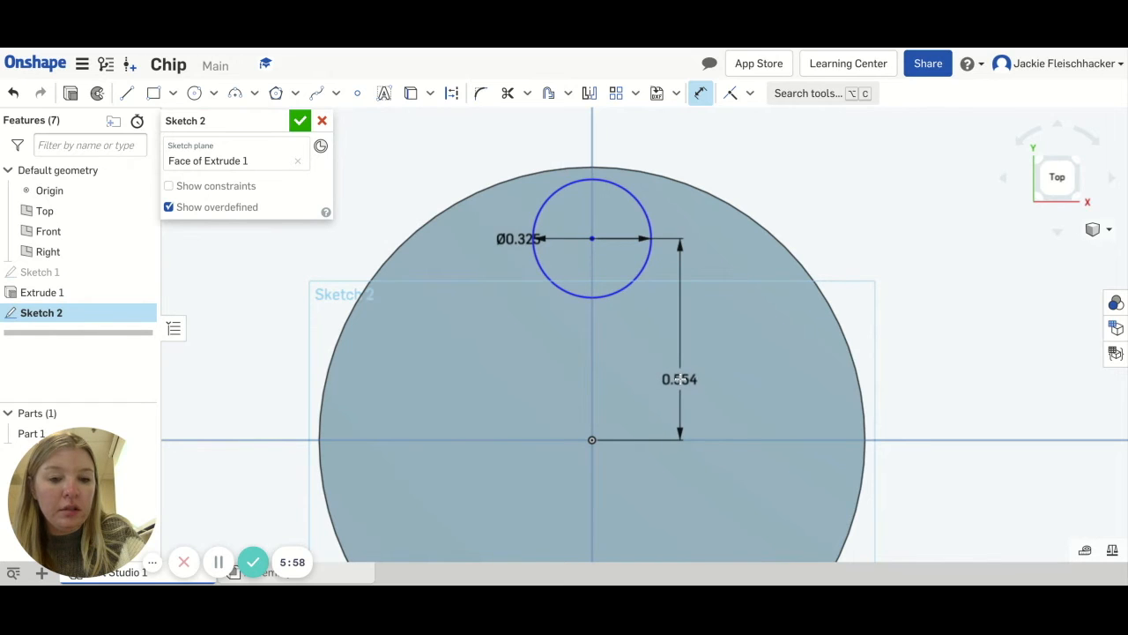
click(765, 386)
key(BackSpace)
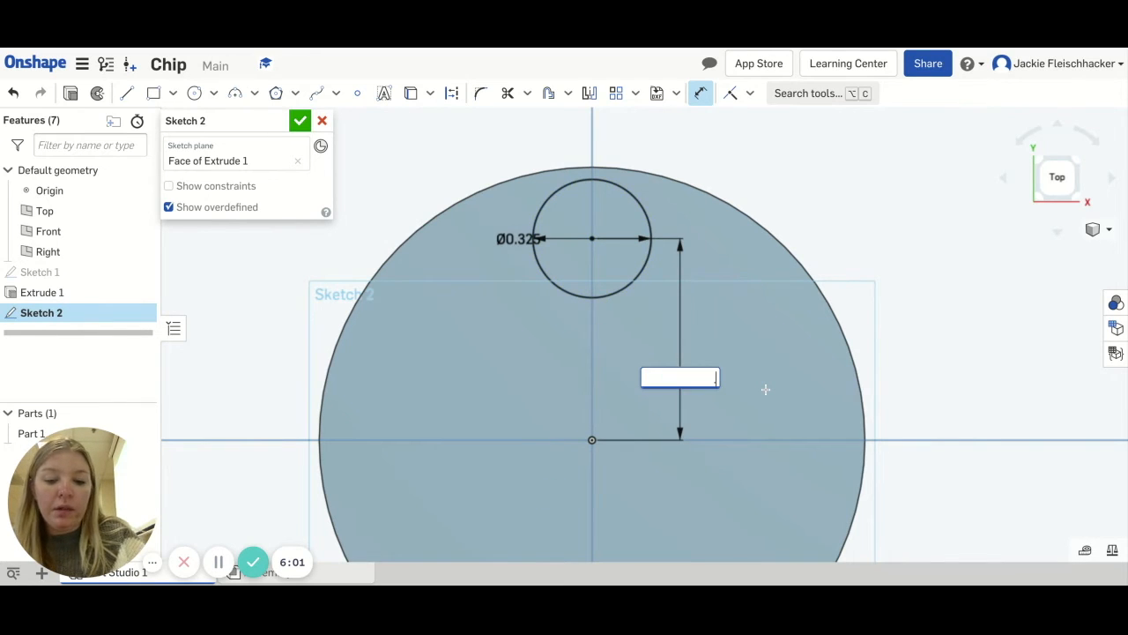
text(.5)
key(Return)
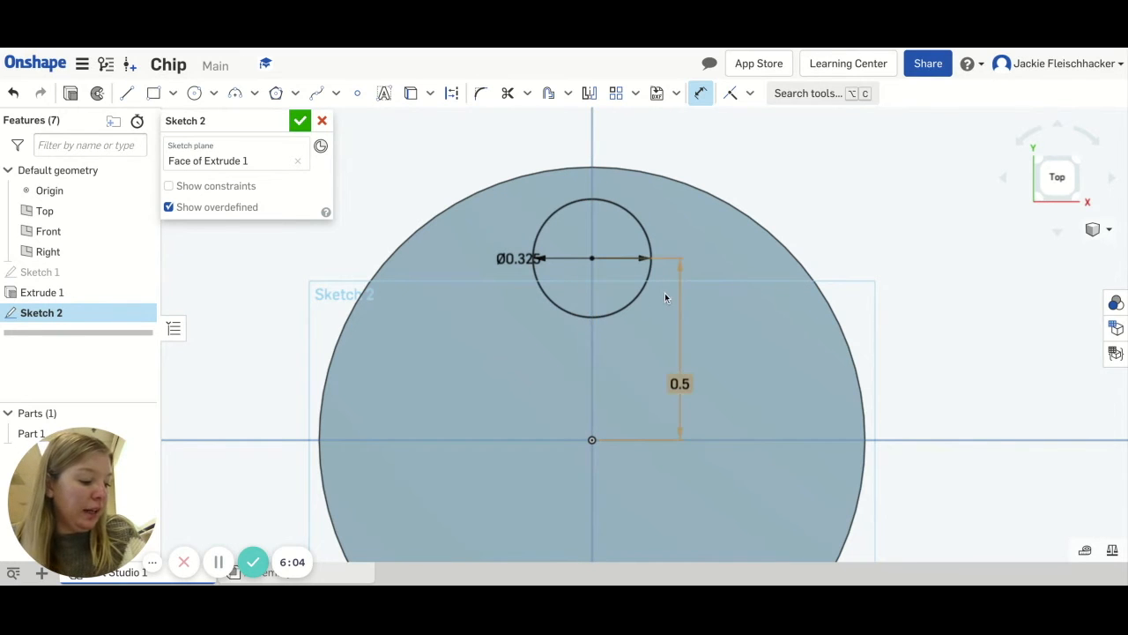
Extrude the small circle as a Remove cut into the disc with a Blind depth of 0.2 in
right_drag(538, 325, 538, 324)
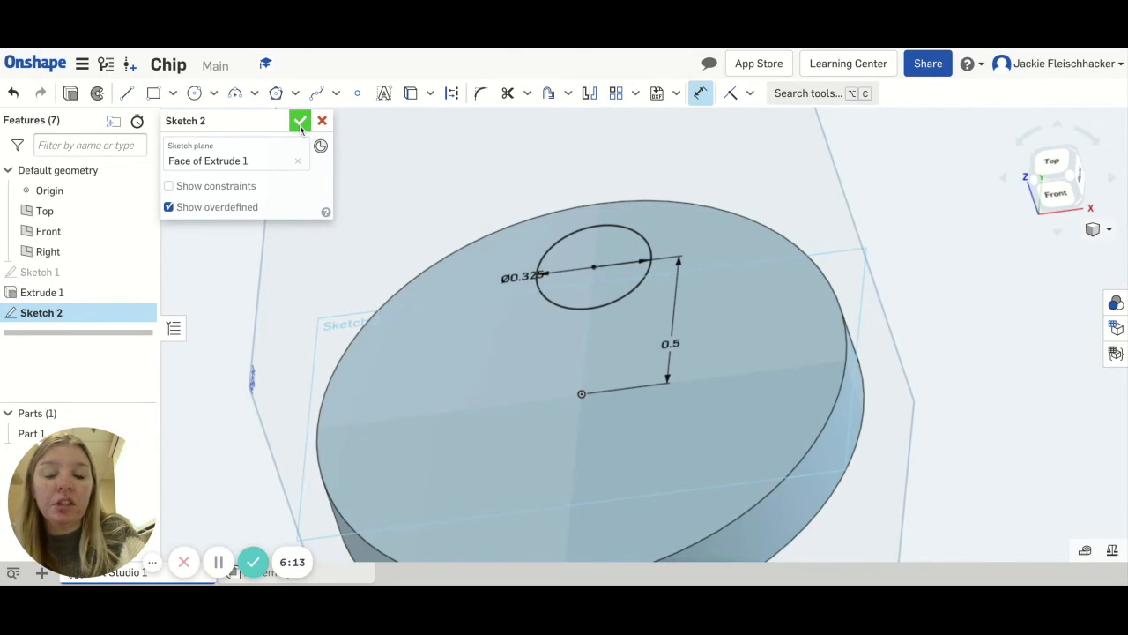
click(71, 97)
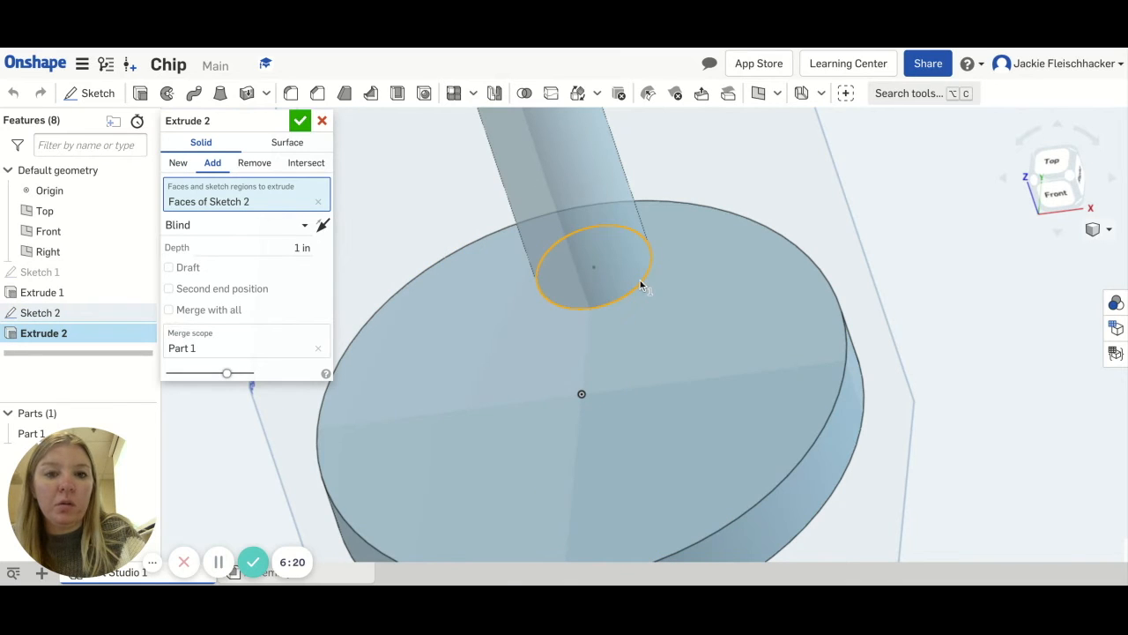
scroll(640, 284, down, 3)
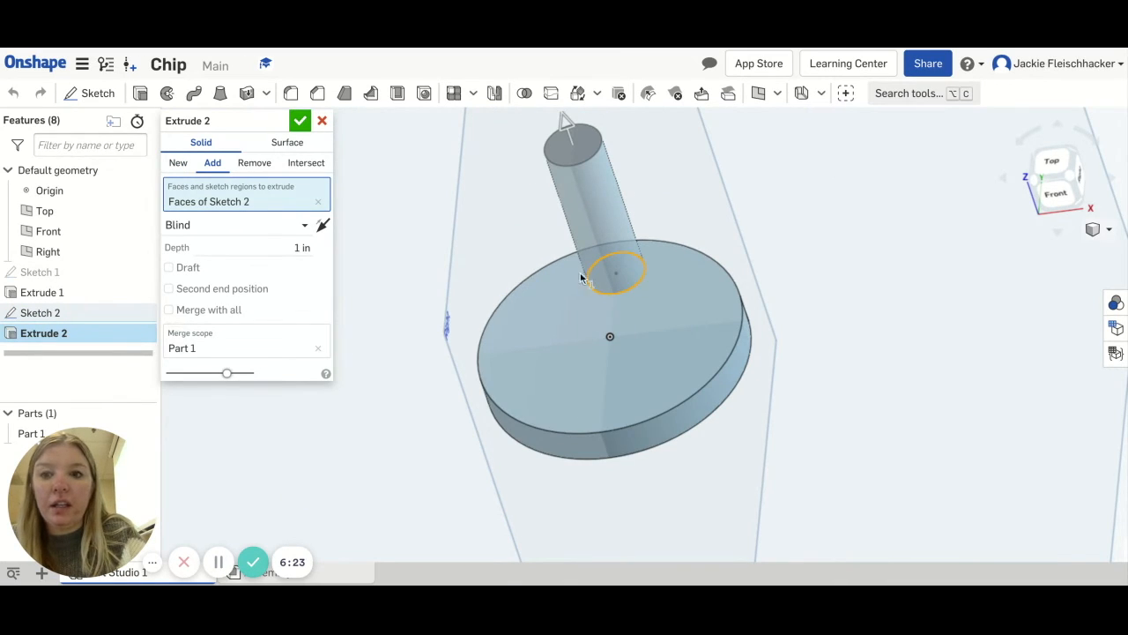
click(255, 167)
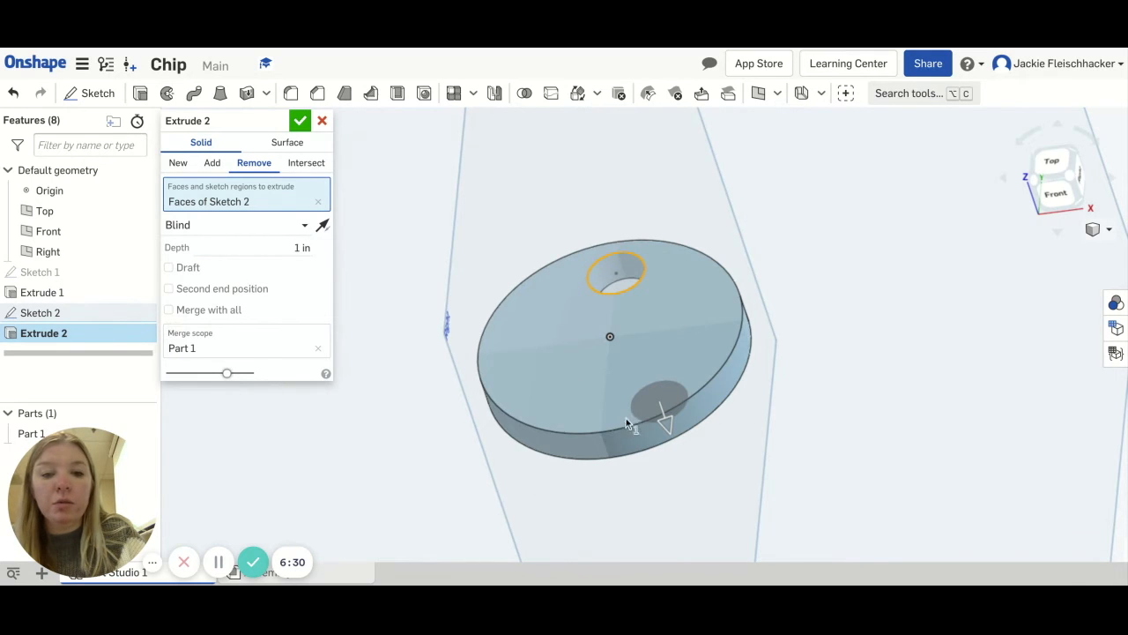
right_drag(621, 417, 623, 380)
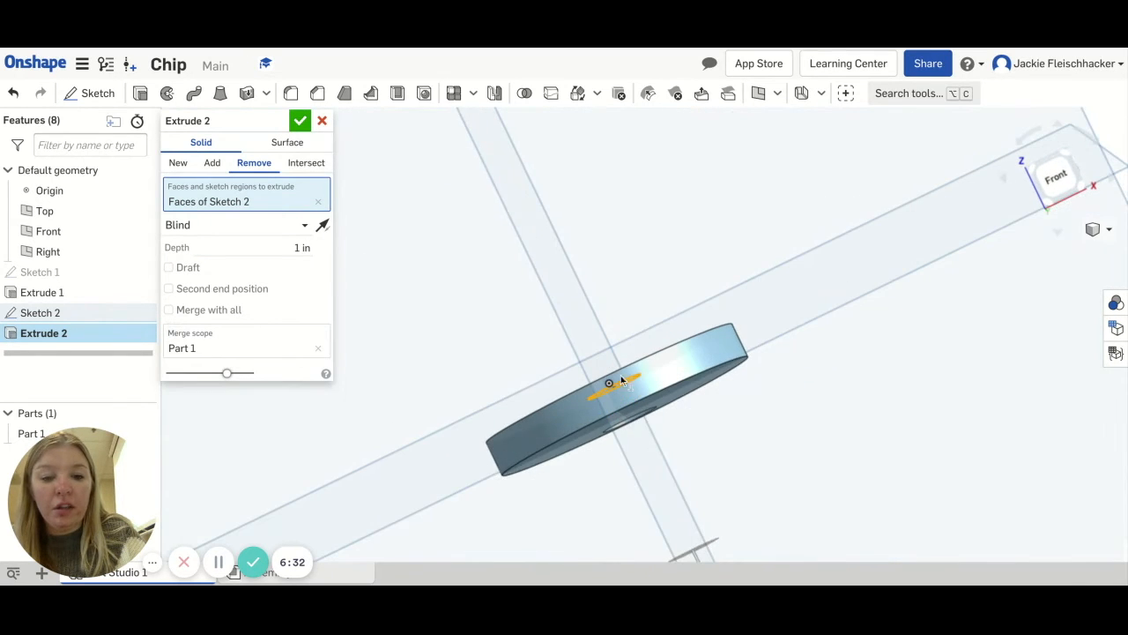
click(298, 247)
text(2)
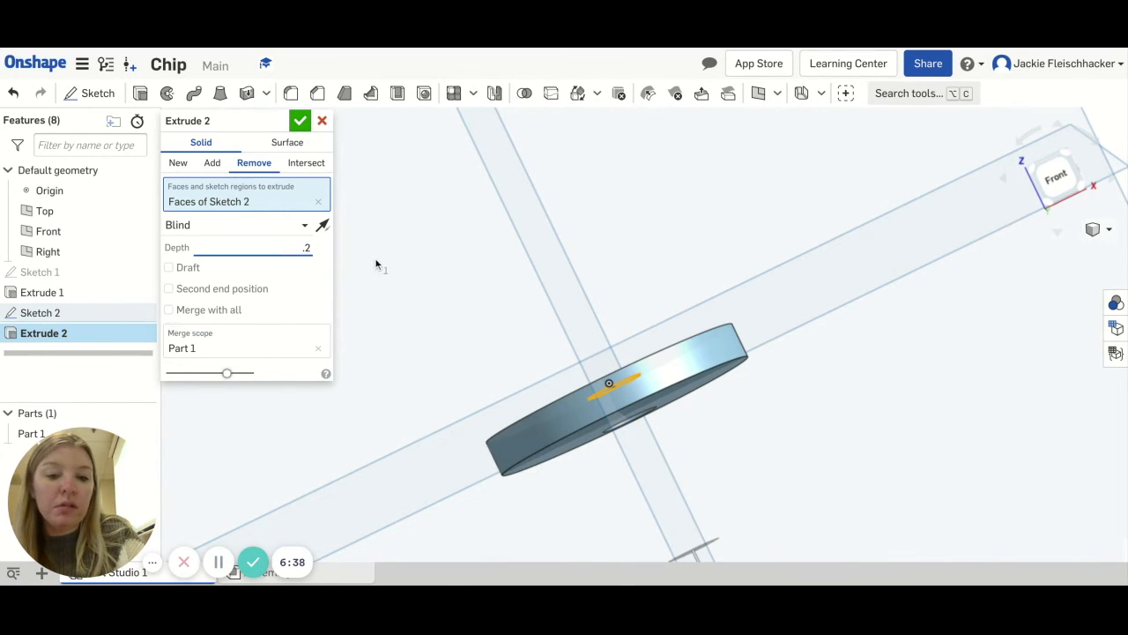
Change the hole cut's end type to Through all and accept the extrude
click(295, 224)
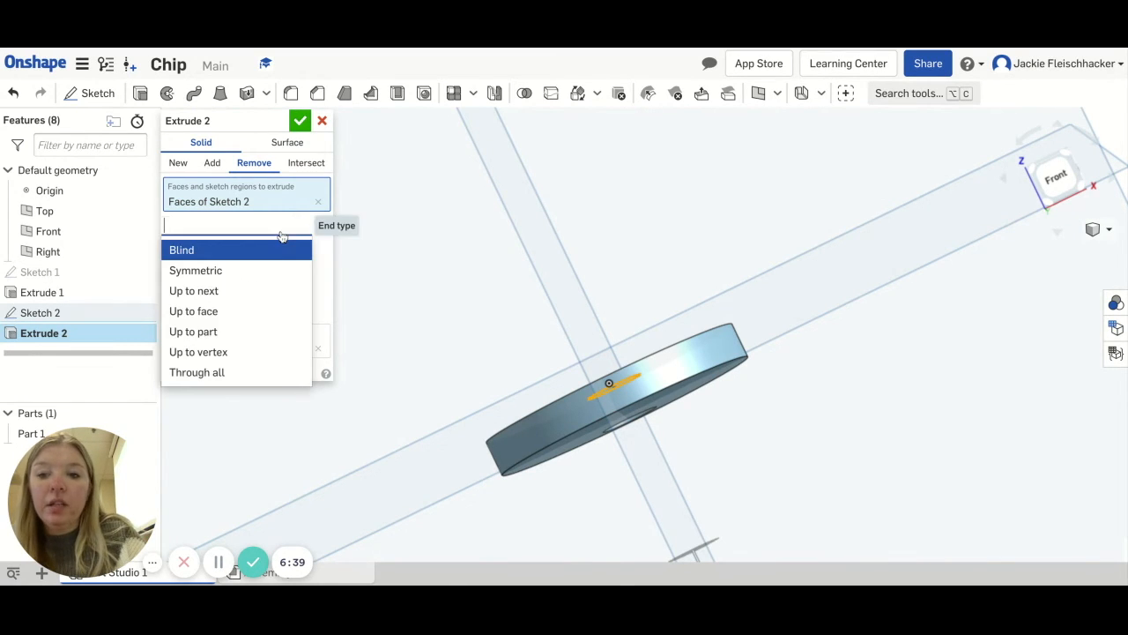
click(243, 332)
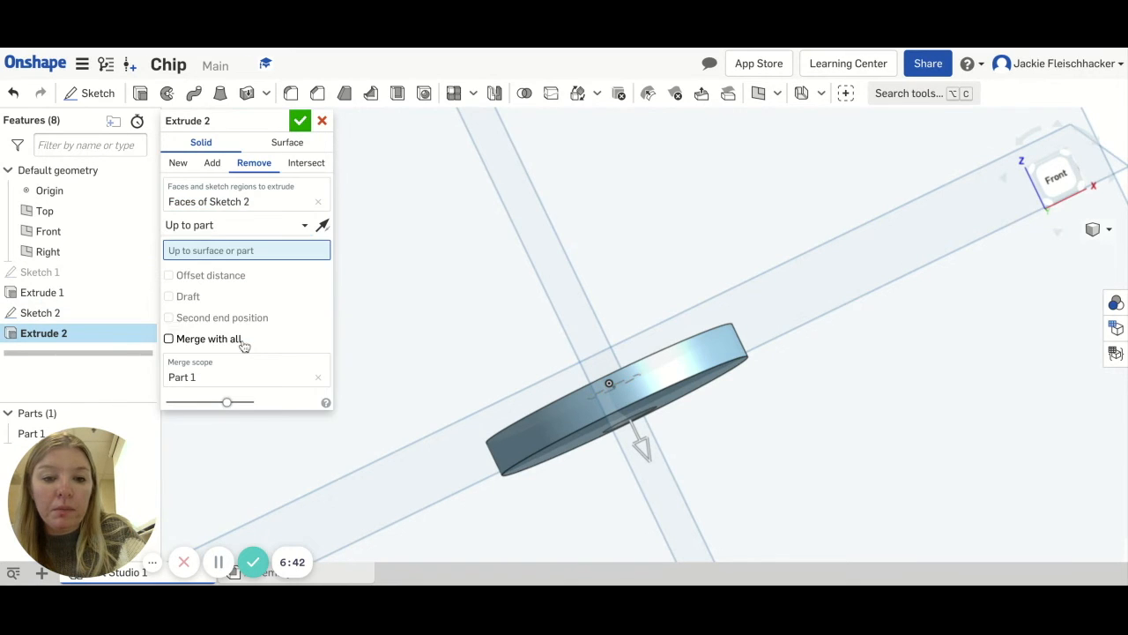
click(257, 226)
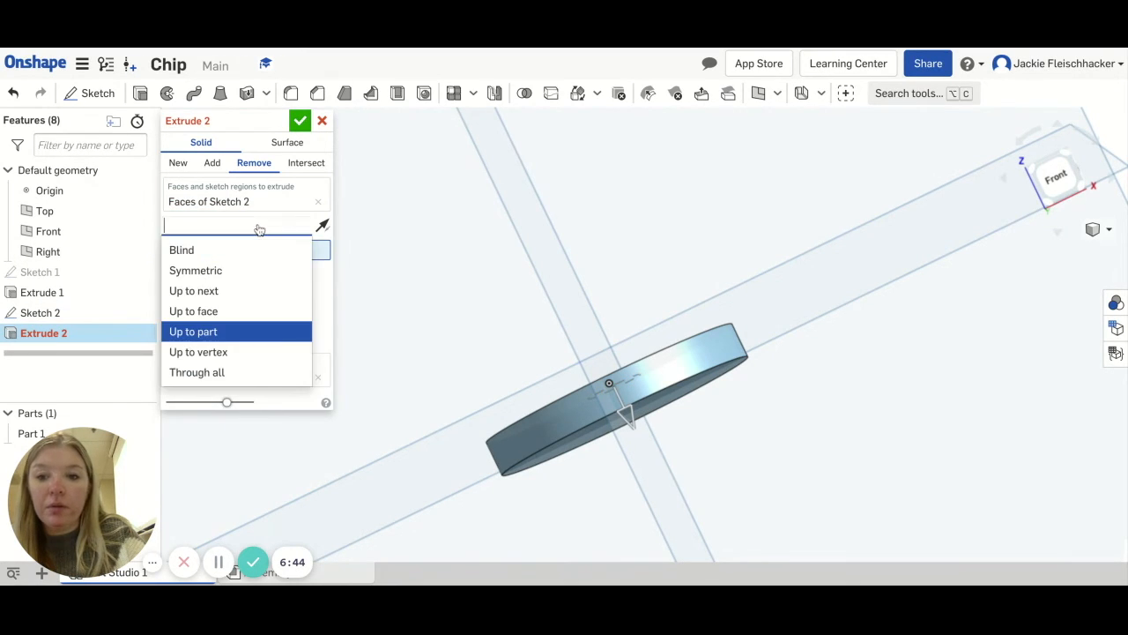
click(215, 374)
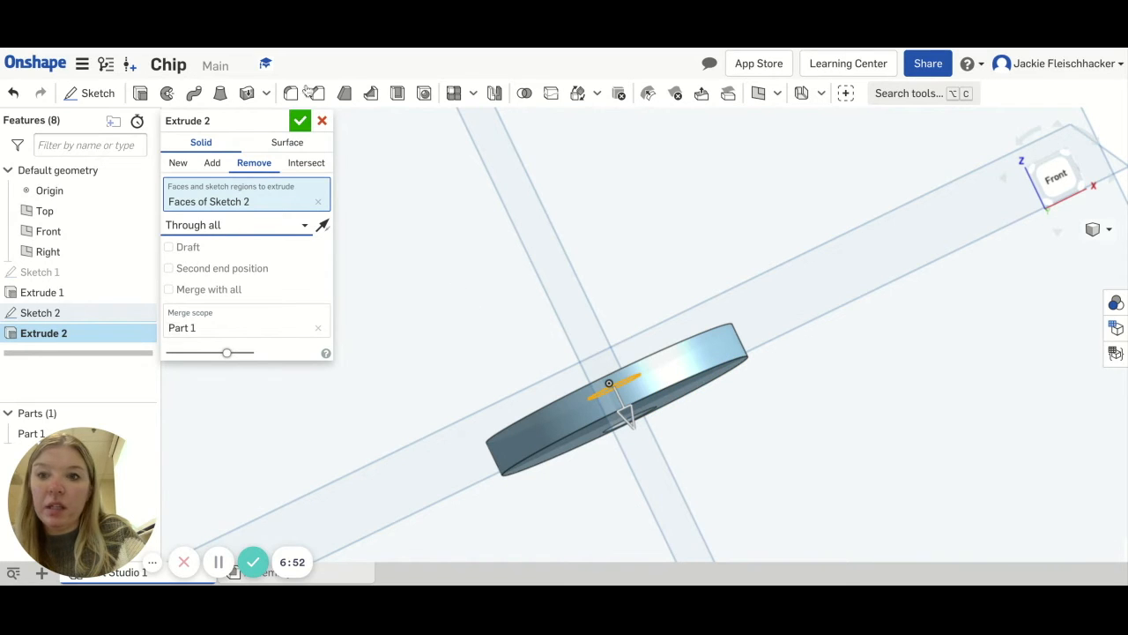
right_drag(600, 345, 602, 354)
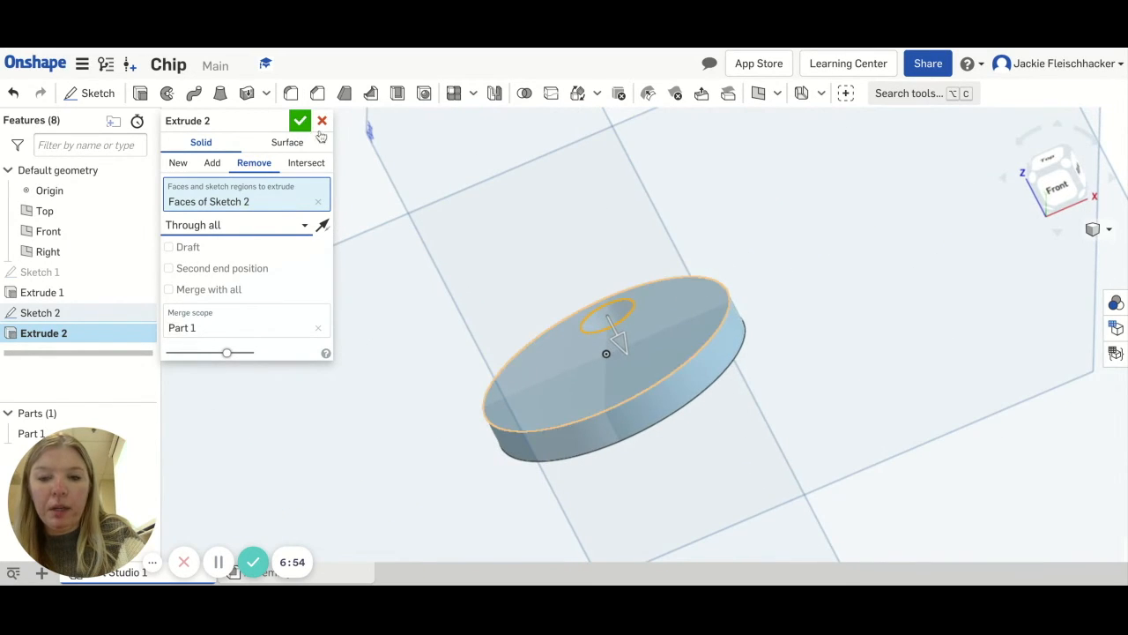
click(298, 123)
Start a fillet with a 0.05 in radius and select both circular edges of the through hole
right_drag(670, 370, 668, 370)
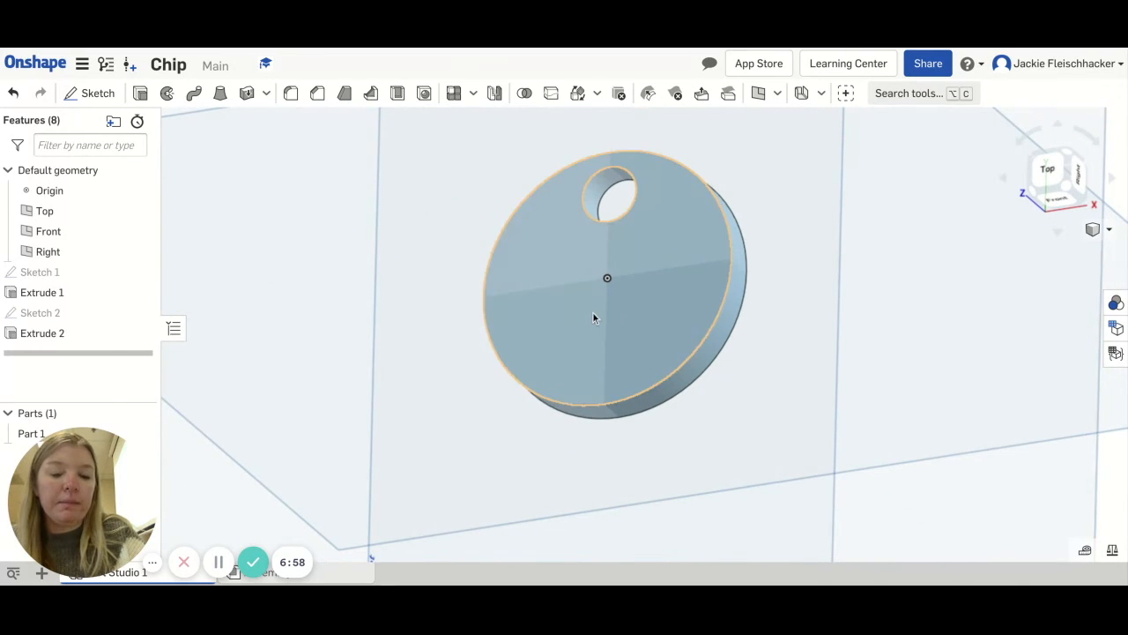
scroll(630, 282, down, 1)
middle_drag(629, 282, 560, 326)
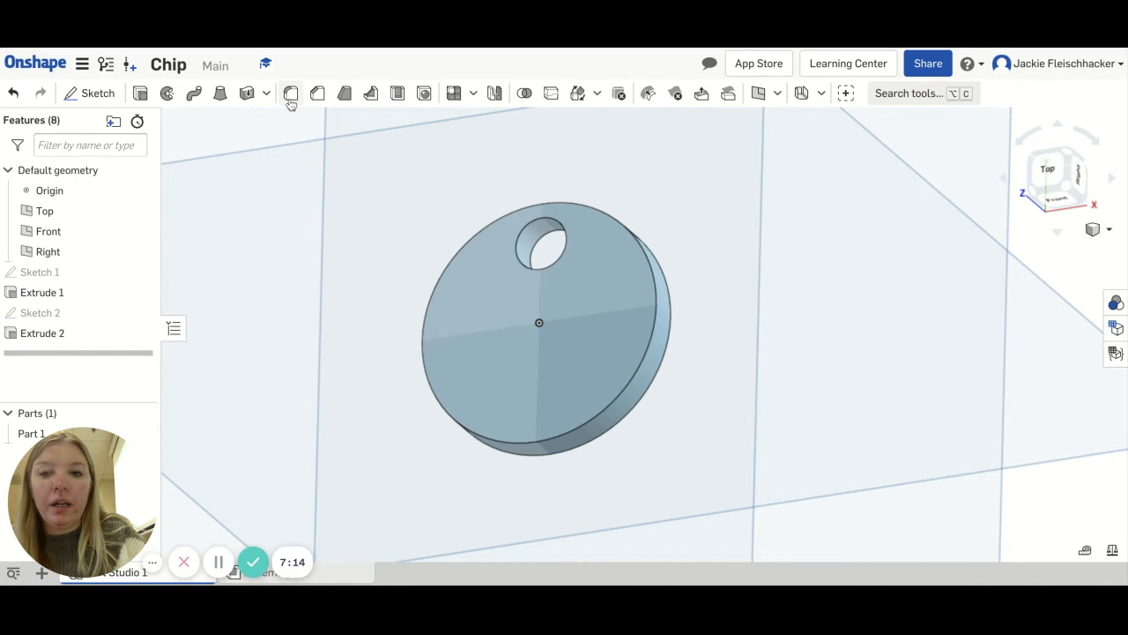
click(291, 93)
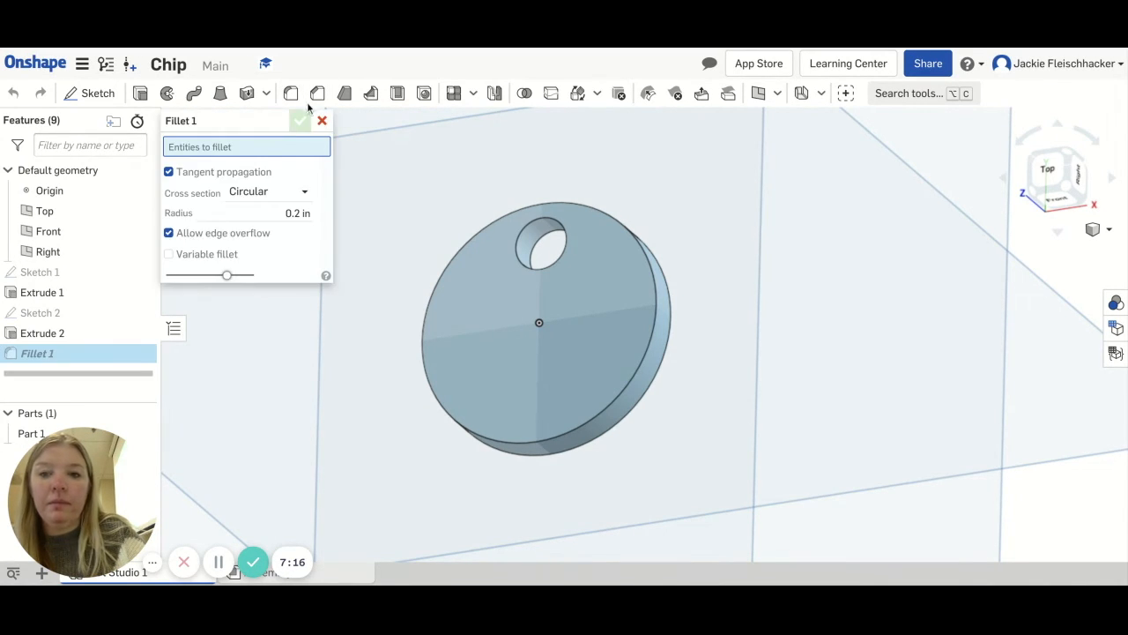
click(286, 212)
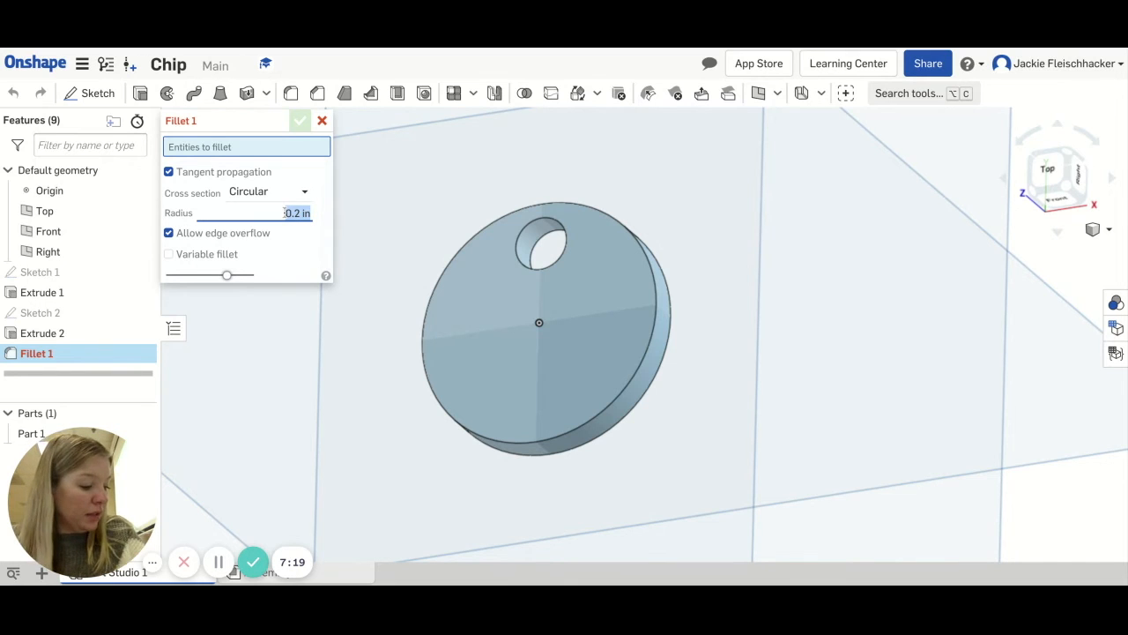
key(BackSpace)
text(.05)
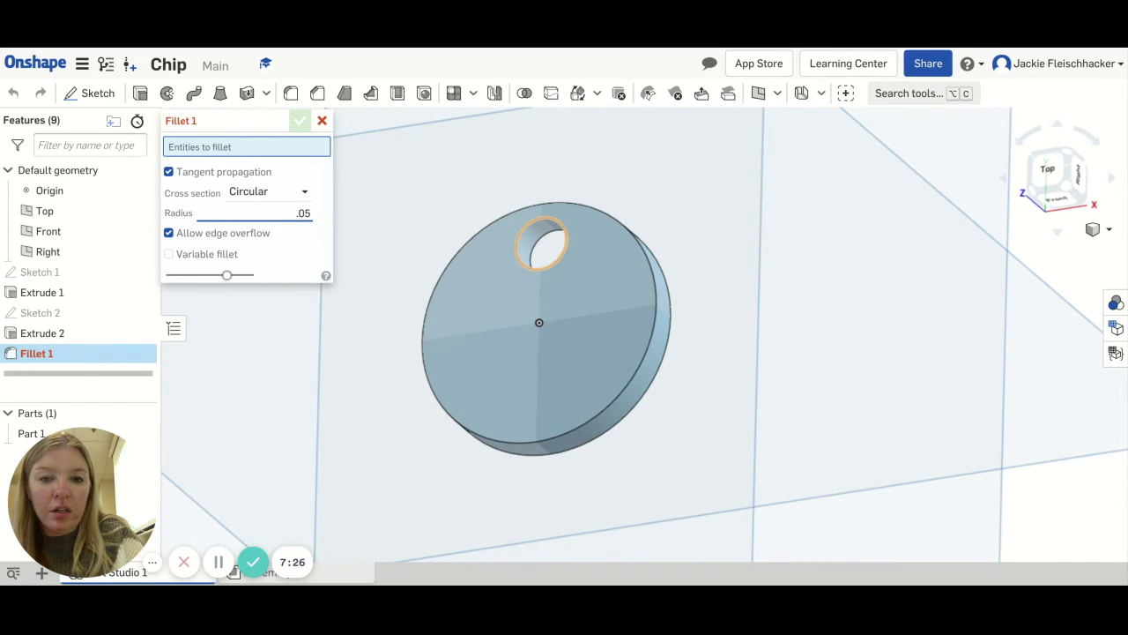
click(544, 245)
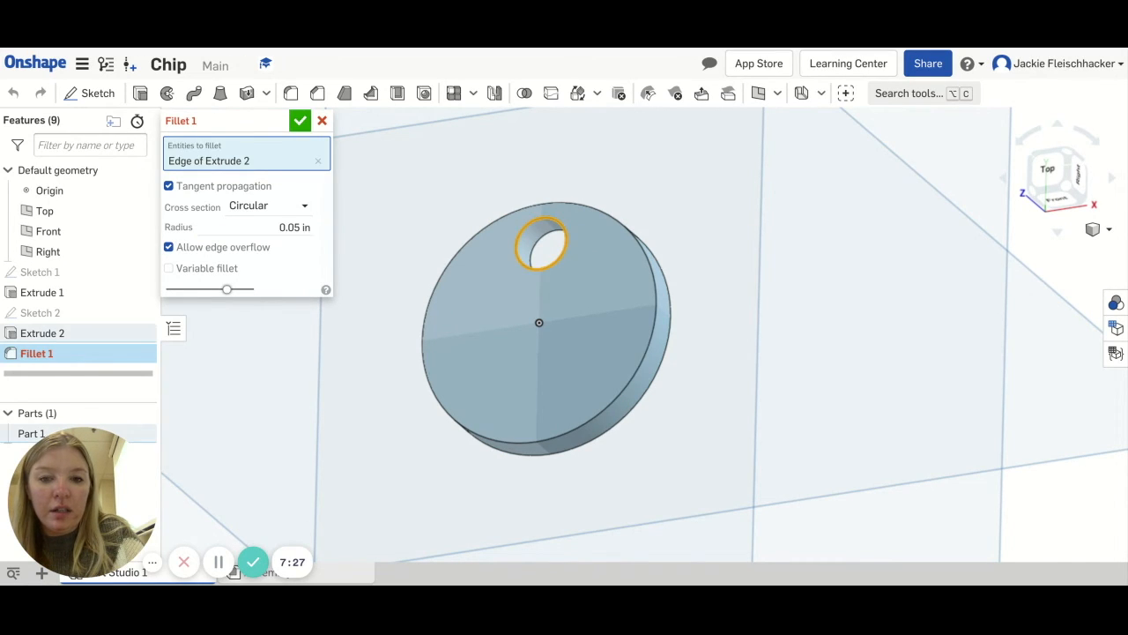
click(544, 246)
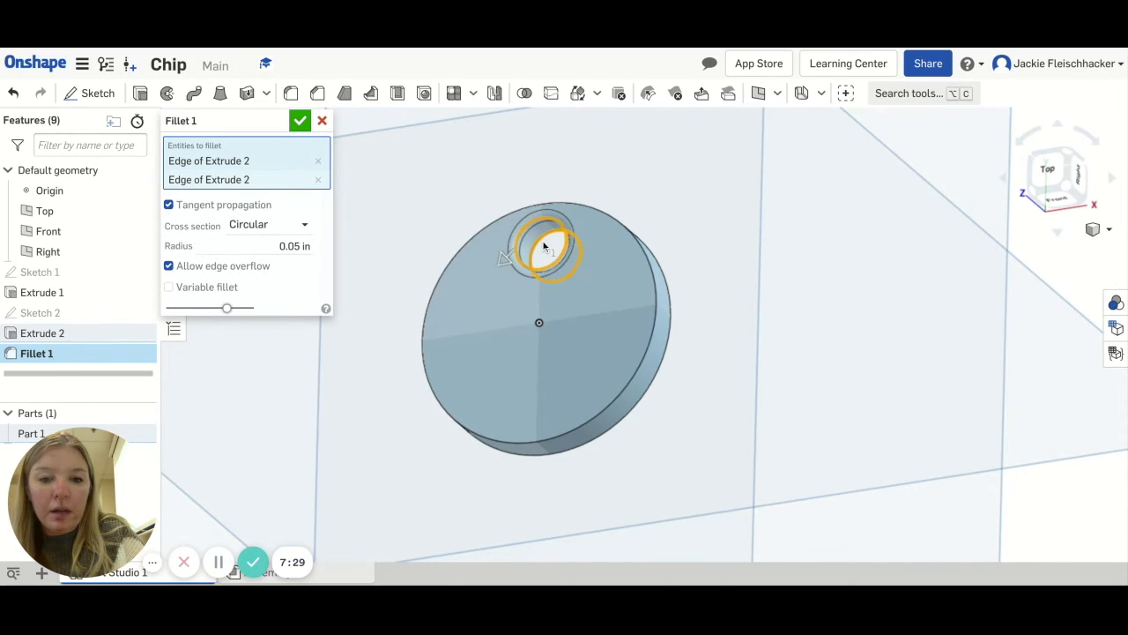
Add the disc's far outer edge and its flat top face to the fillet selection and accept the fillet
click(652, 331)
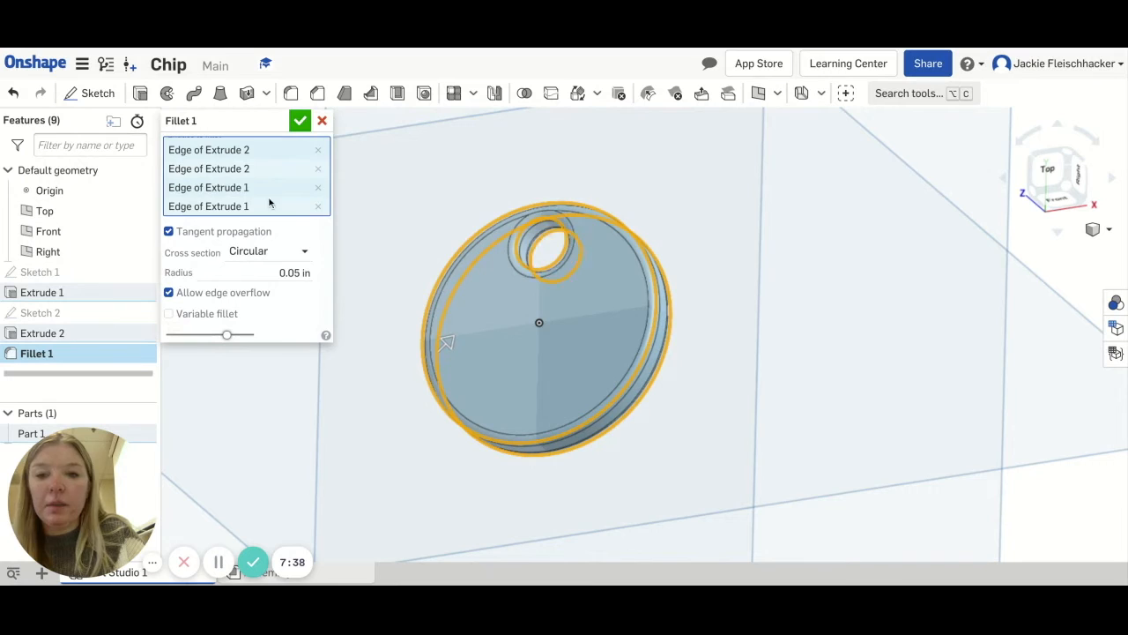
click(318, 190)
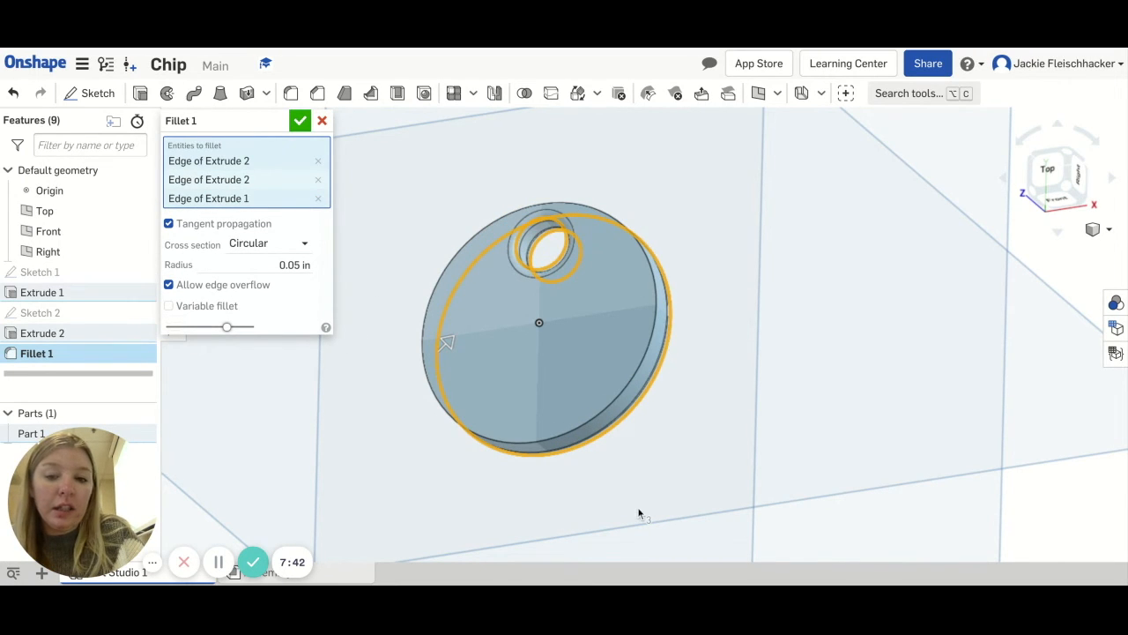
click(603, 408)
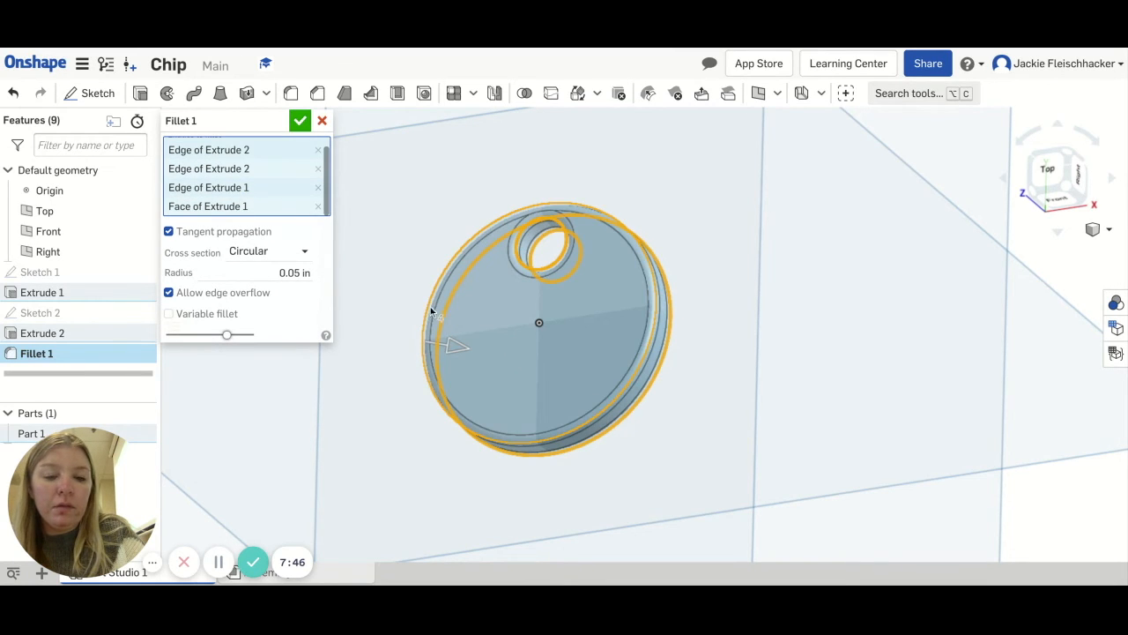
click(300, 120)
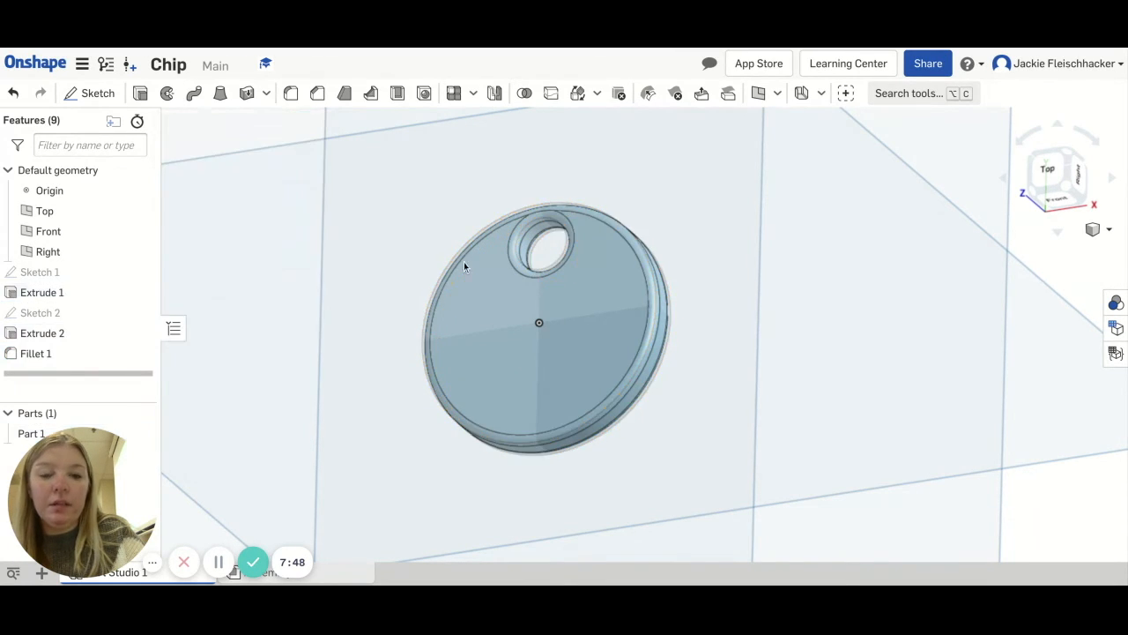
Start a new sketch on the disc's flat top face
right_drag(383, 390, 408, 419)
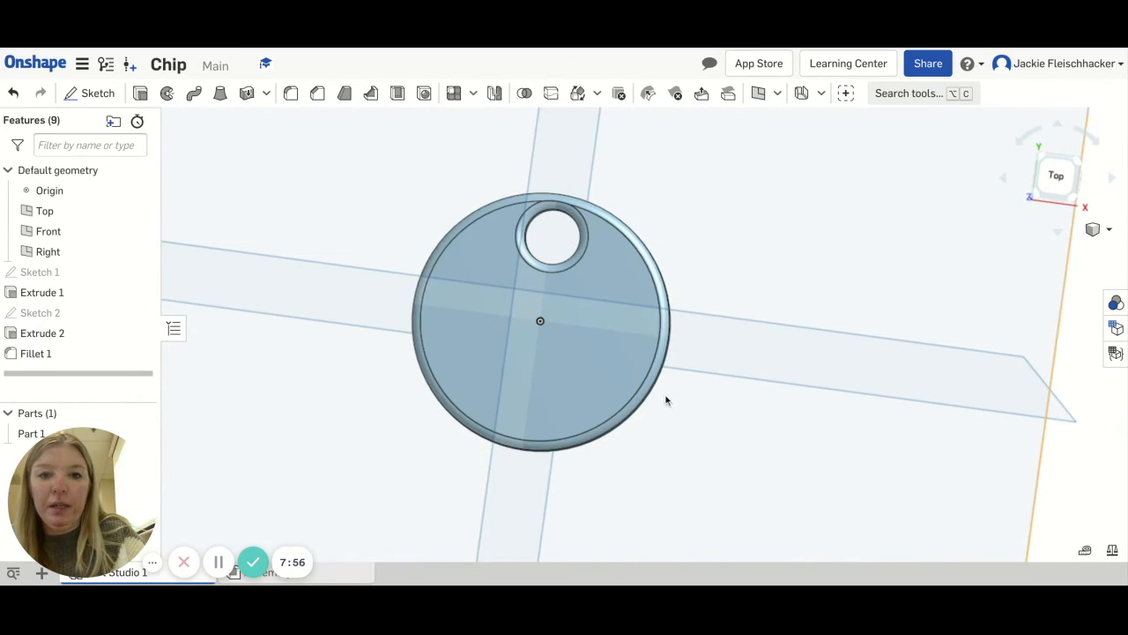
click(87, 97)
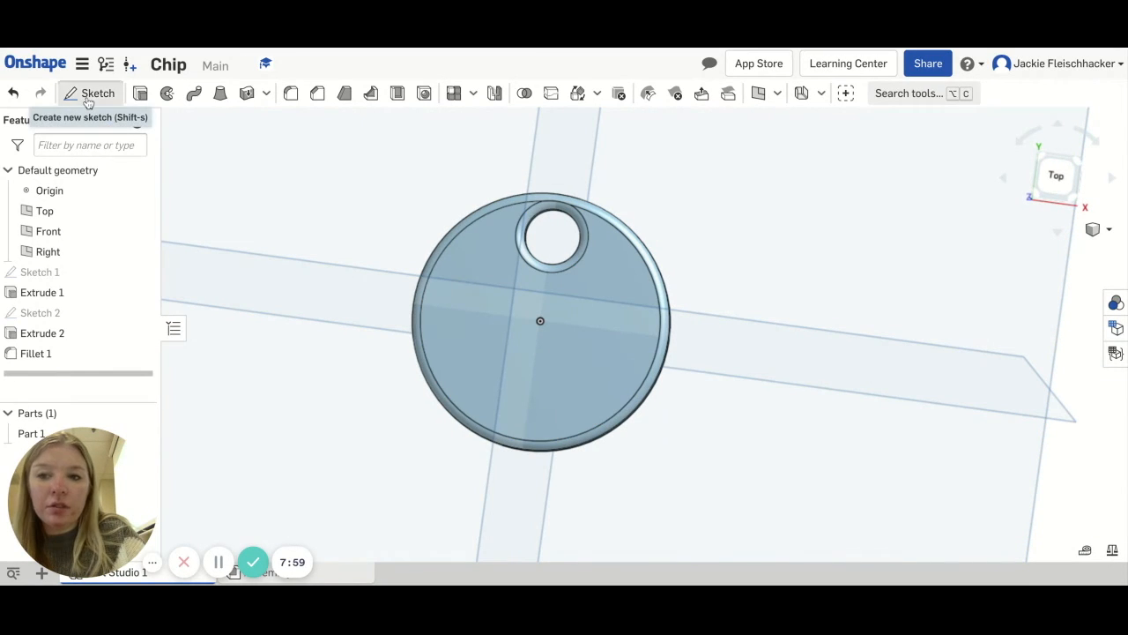
click(482, 285)
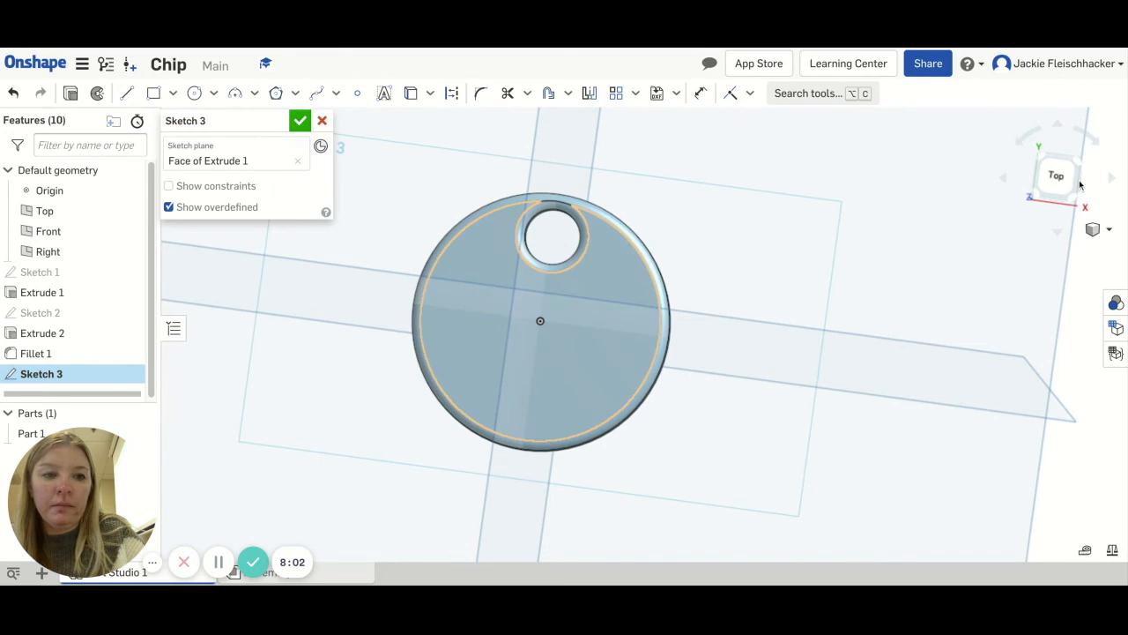
click(1045, 196)
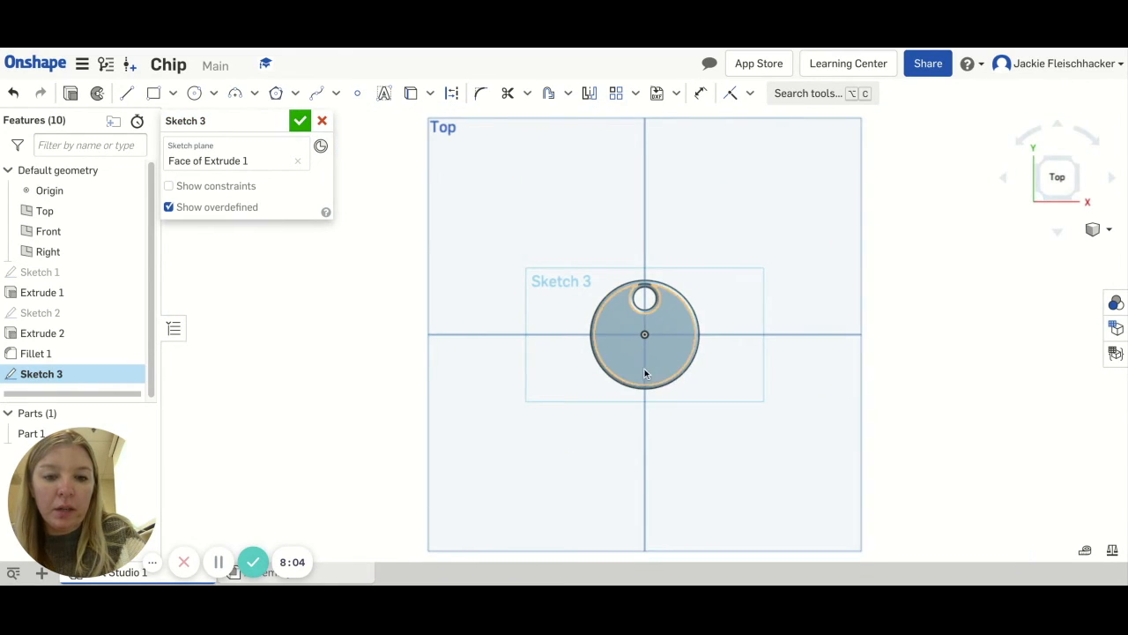
scroll(637, 363, up, 4)
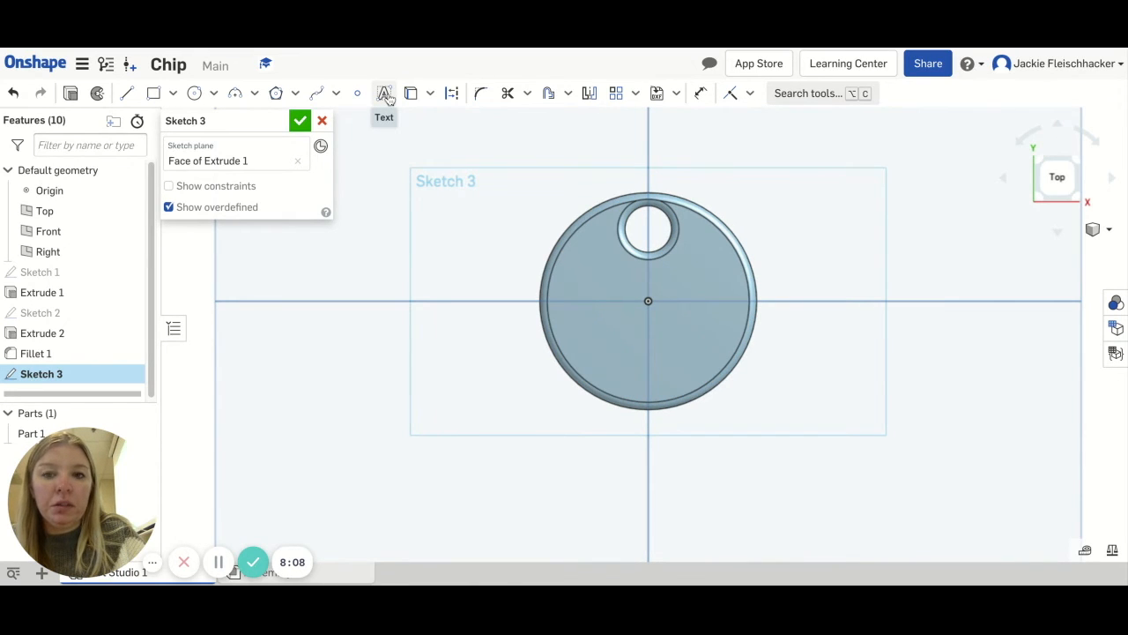
Add two-line sketch text reading "First Name" and "Last Name" in Open Sans, starting its box below the hole
click(384, 94)
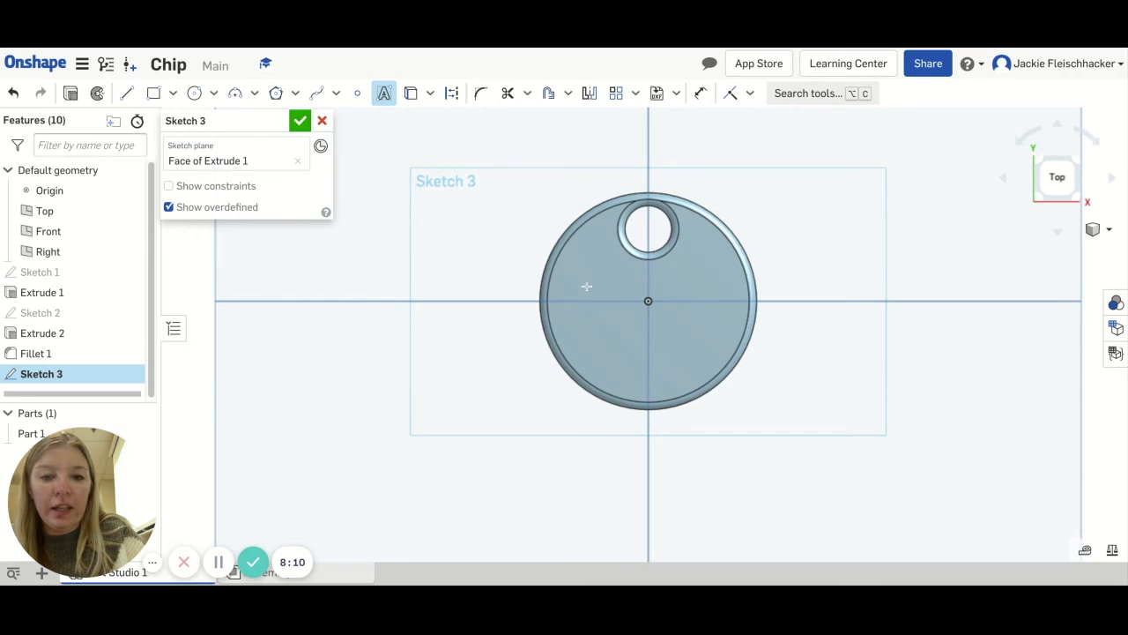
drag(562, 275, 739, 348)
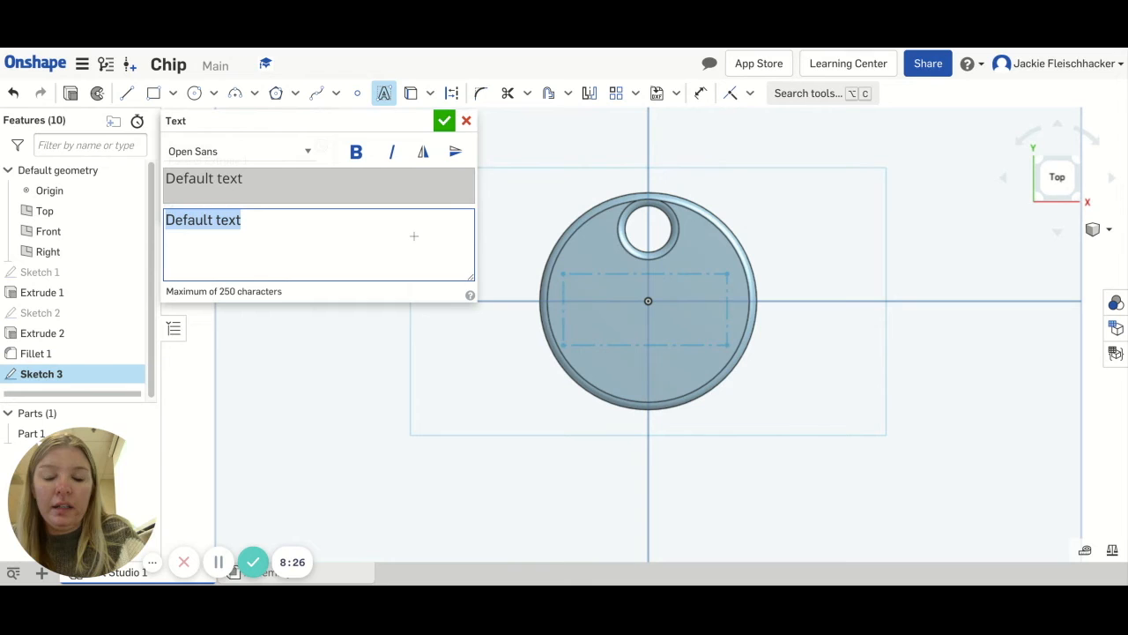
text(First)
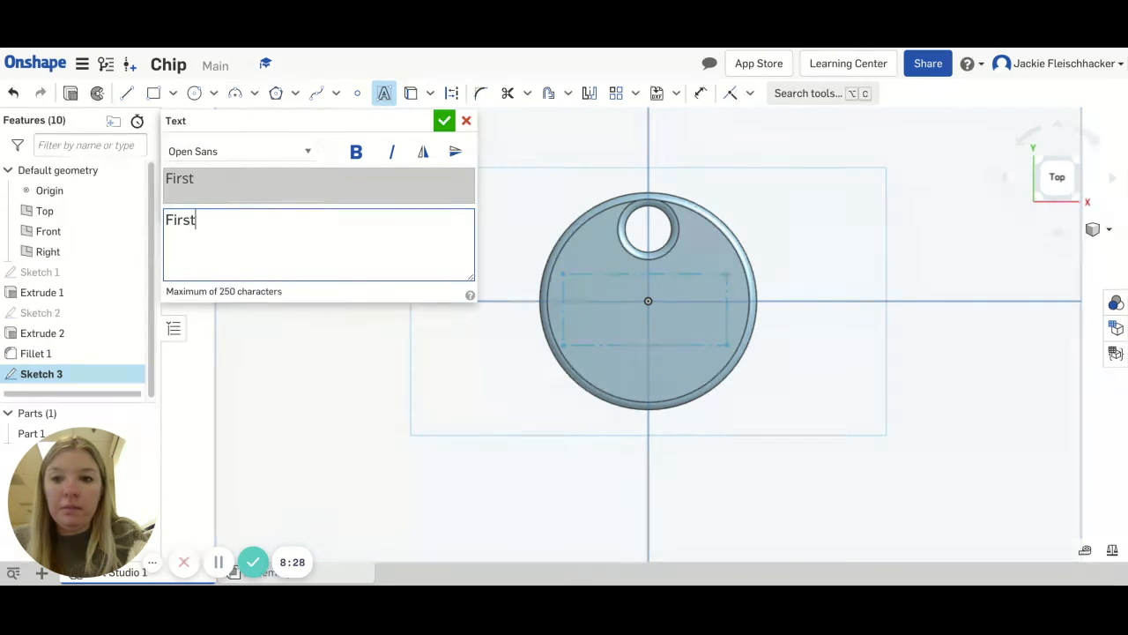
text( Name)
key(Return)
text(La)
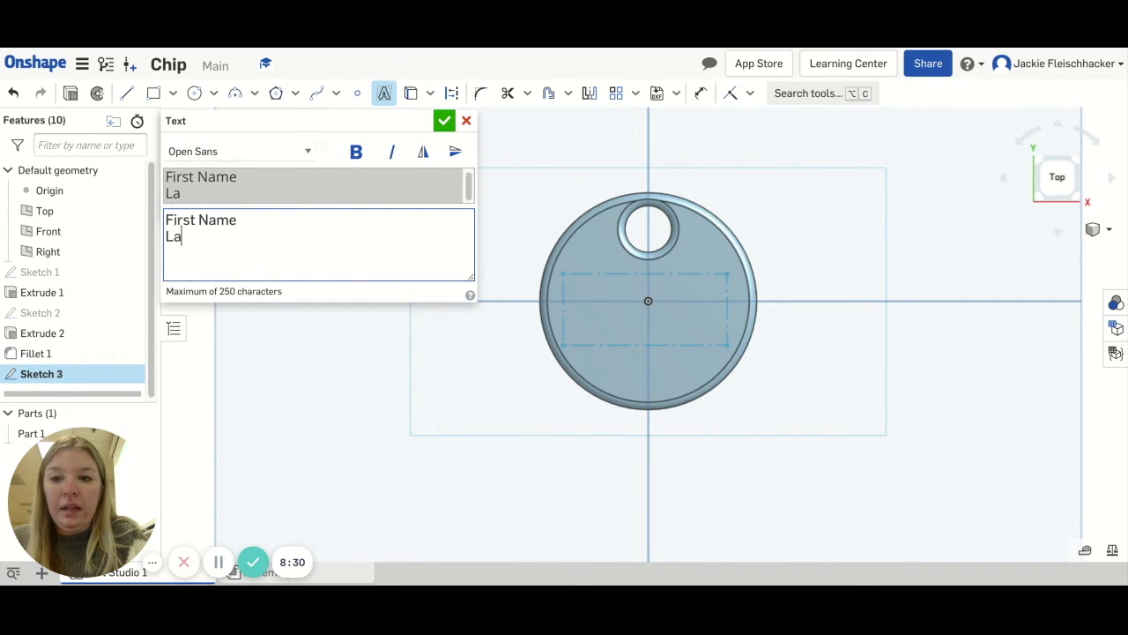
text(st Name)
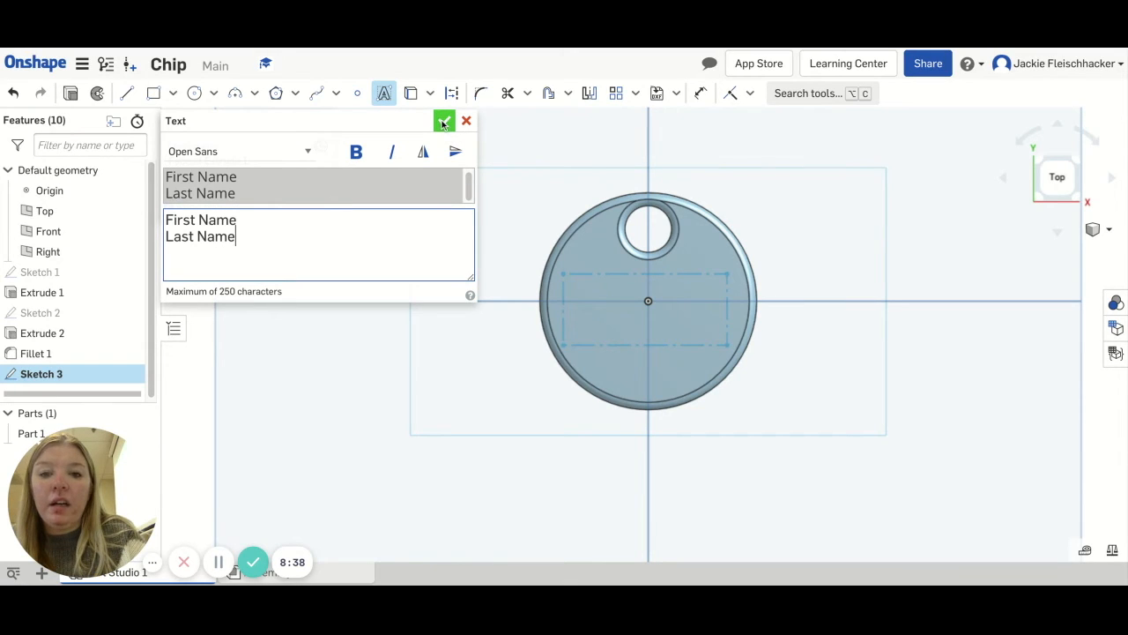
click(300, 155)
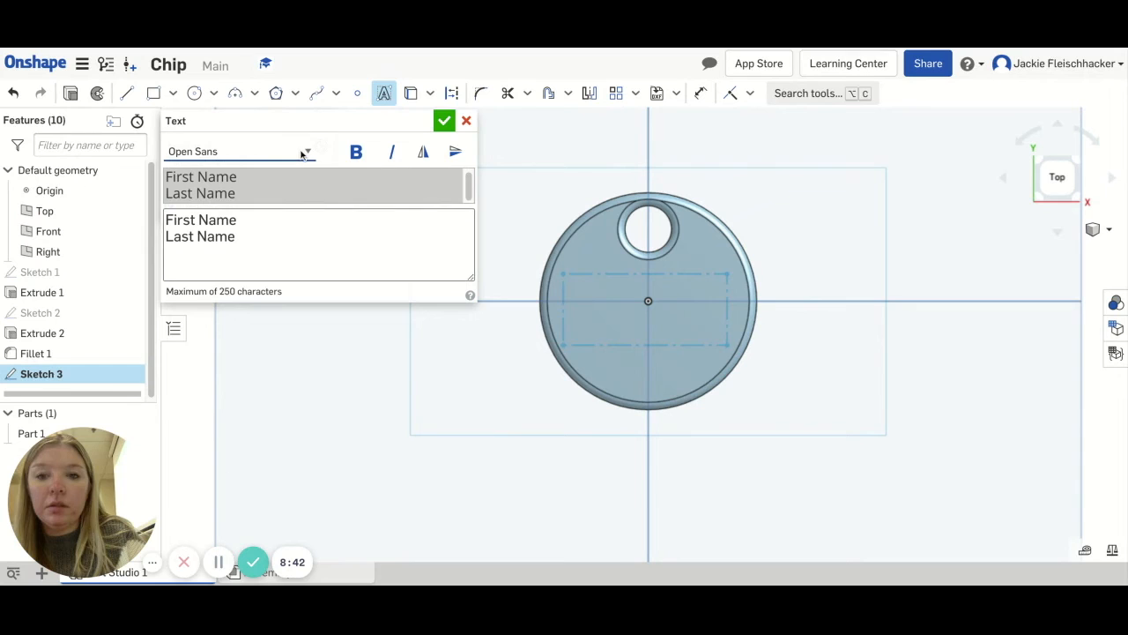
click(444, 122)
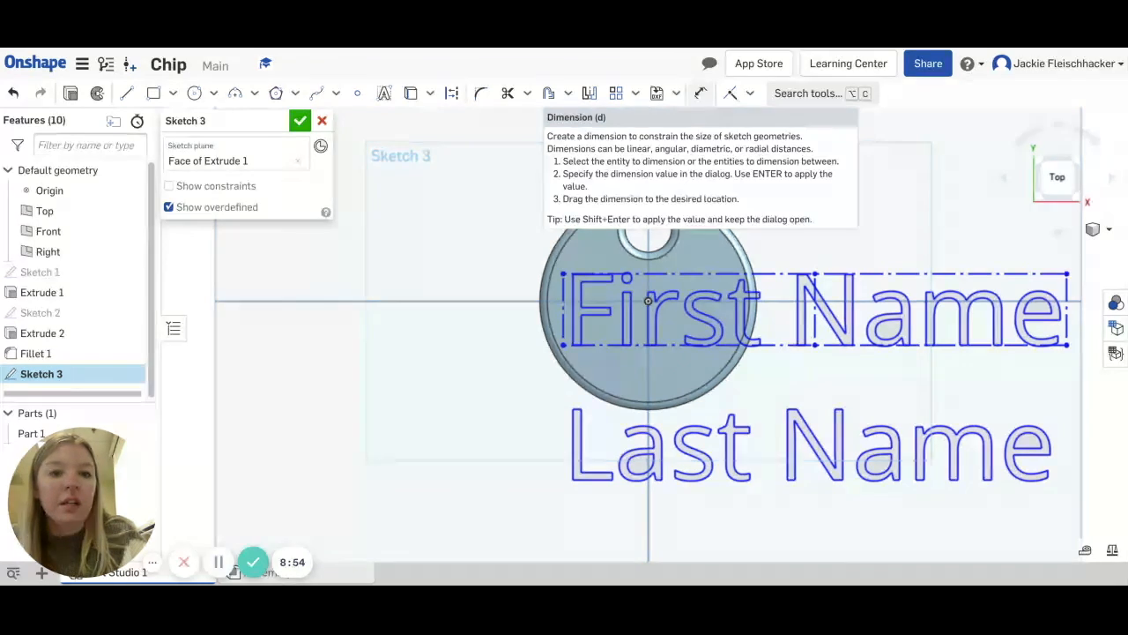
Dimension the height of the text box's first line as 0.2 in
click(701, 92)
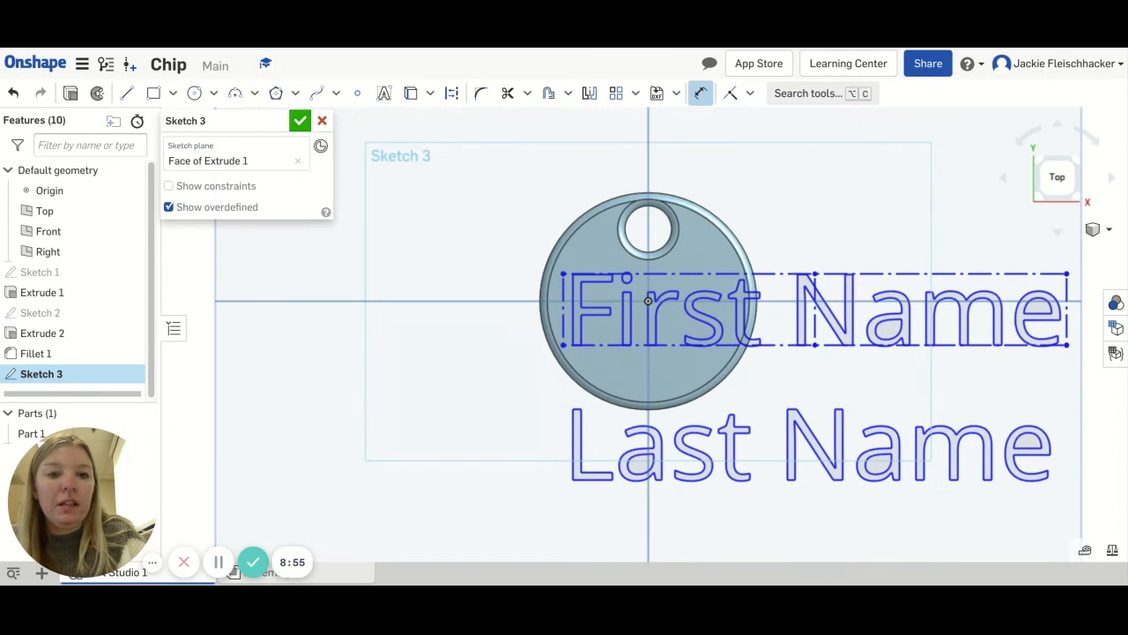
click(562, 291)
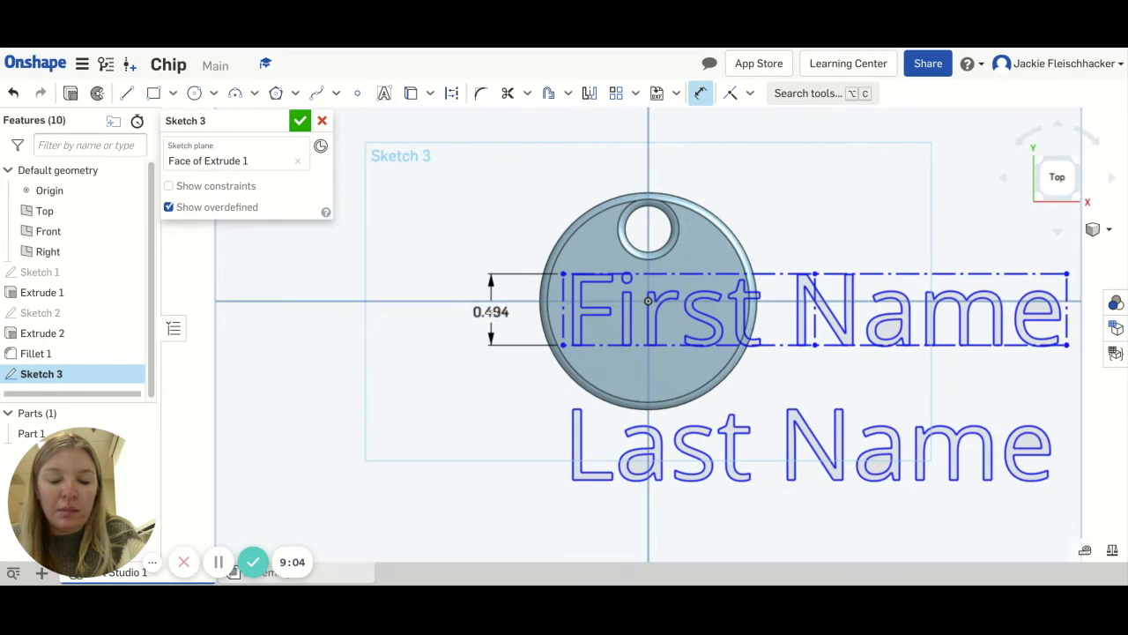
click(565, 328)
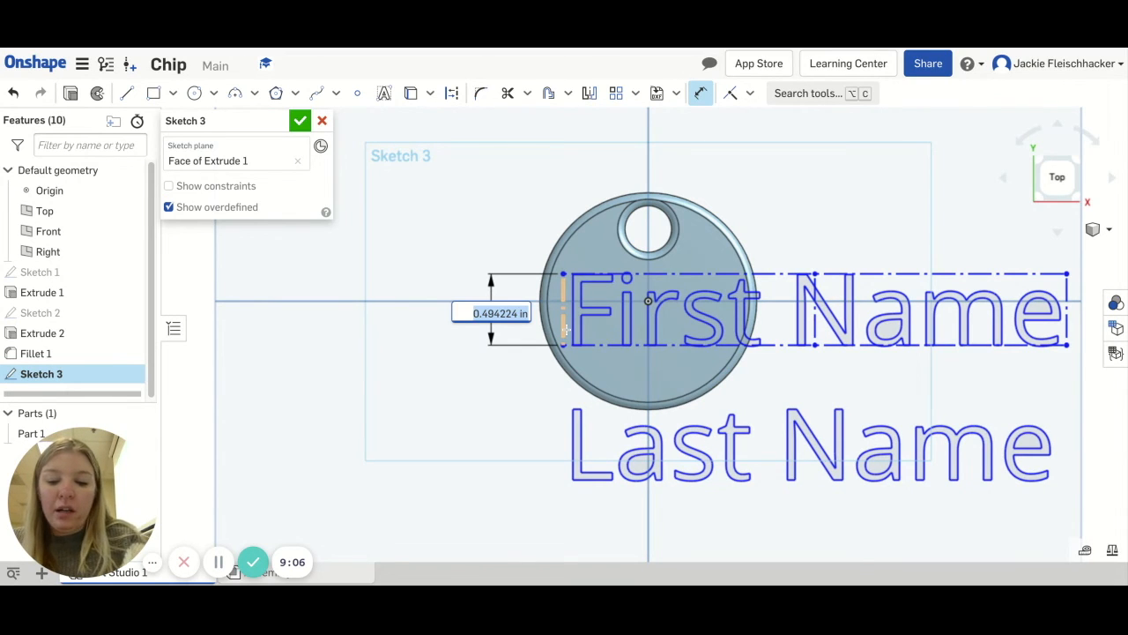
key(Return)
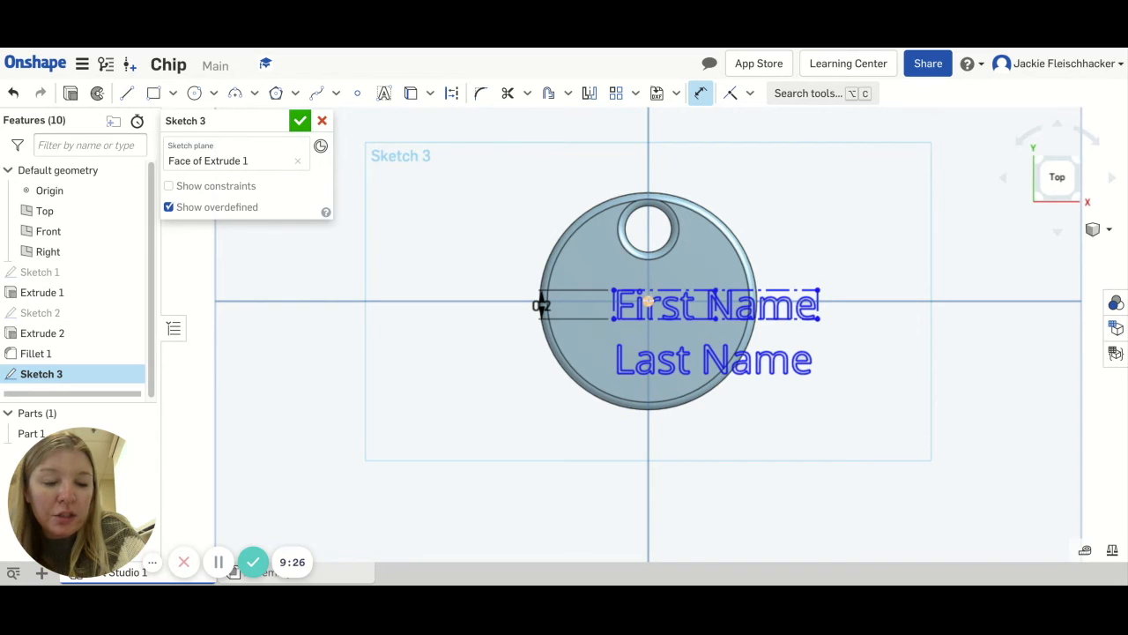
Centre the text on the disc by dimensioning the horizontal distance between its midline and the origin as 0
click(656, 279)
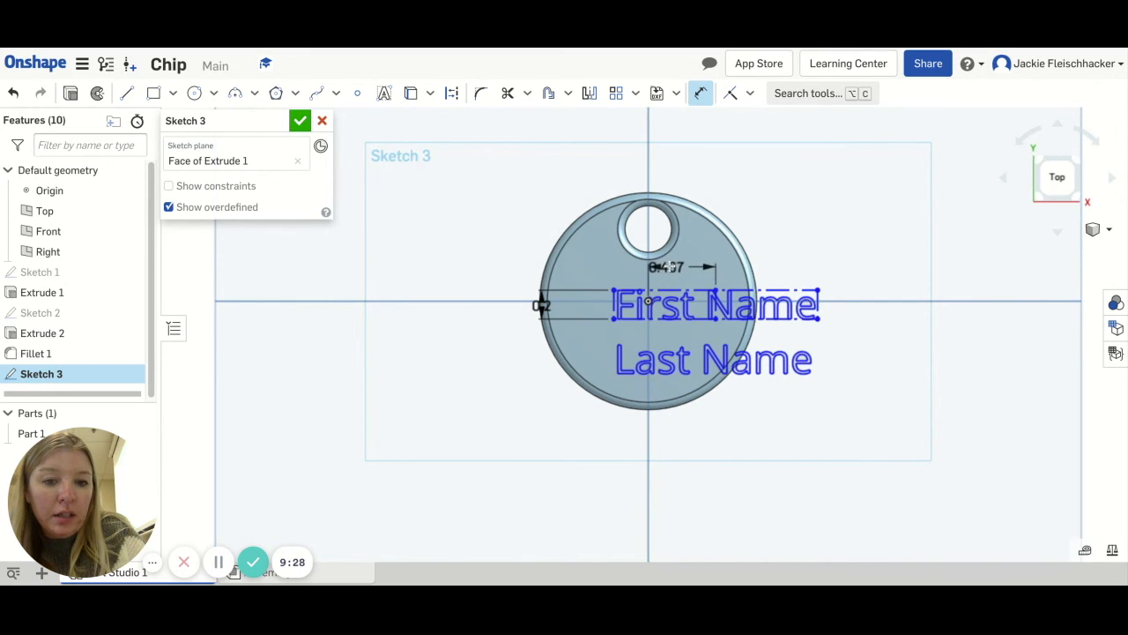
click(711, 276)
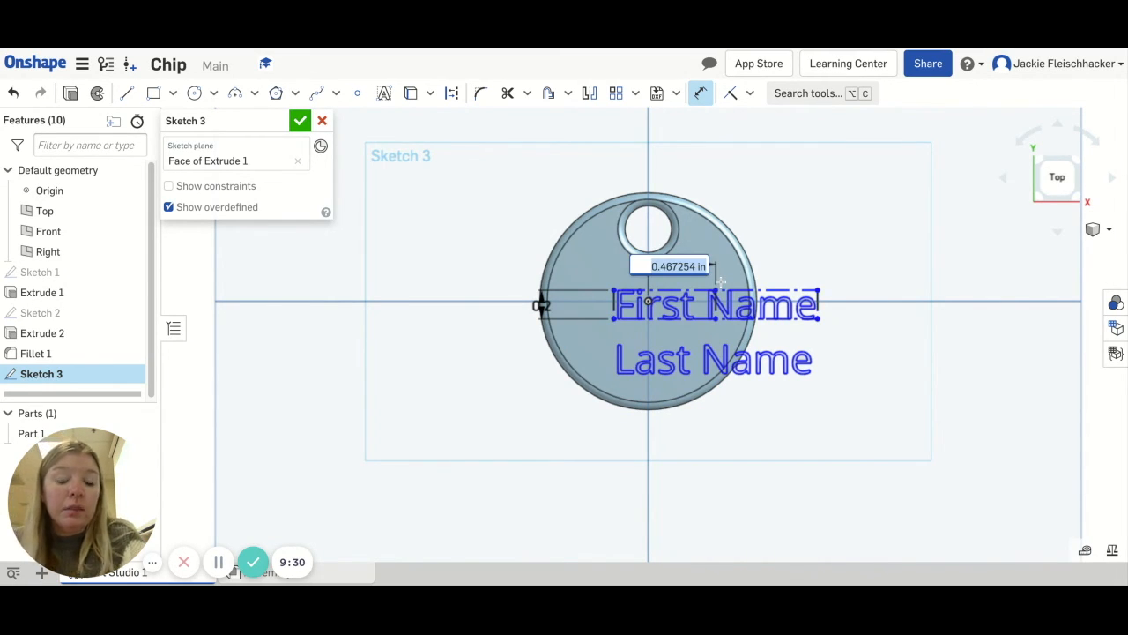
key(Return)
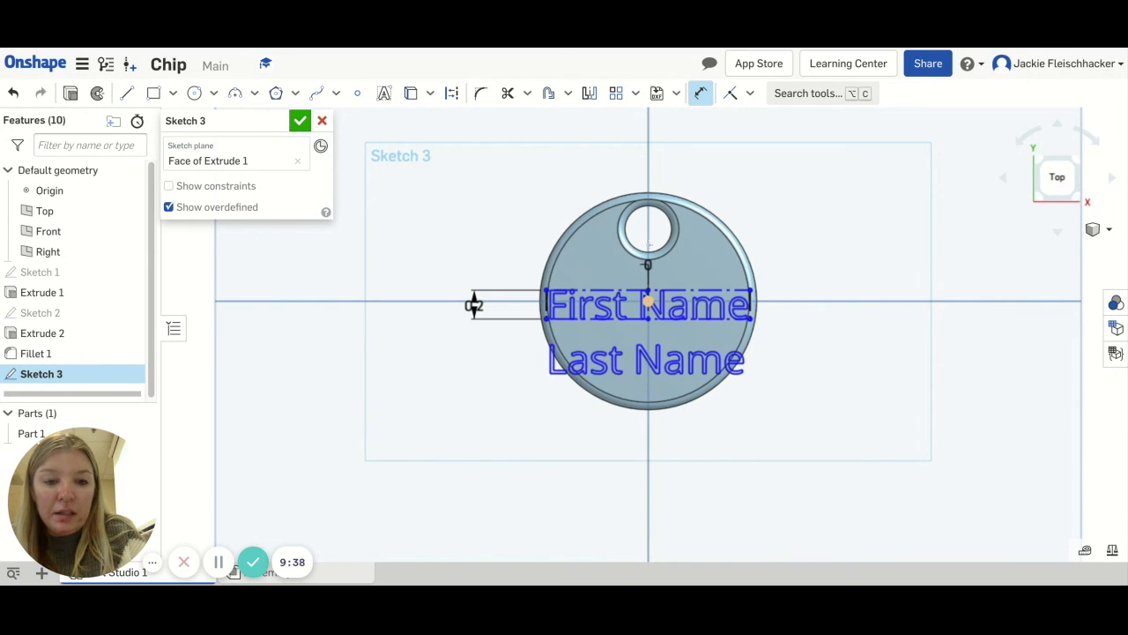
Dimension the vertical gap between the hole's filleted rim and the text box as 0.15 in and set the text height to 0.15 in
scroll(649, 291, up, 5)
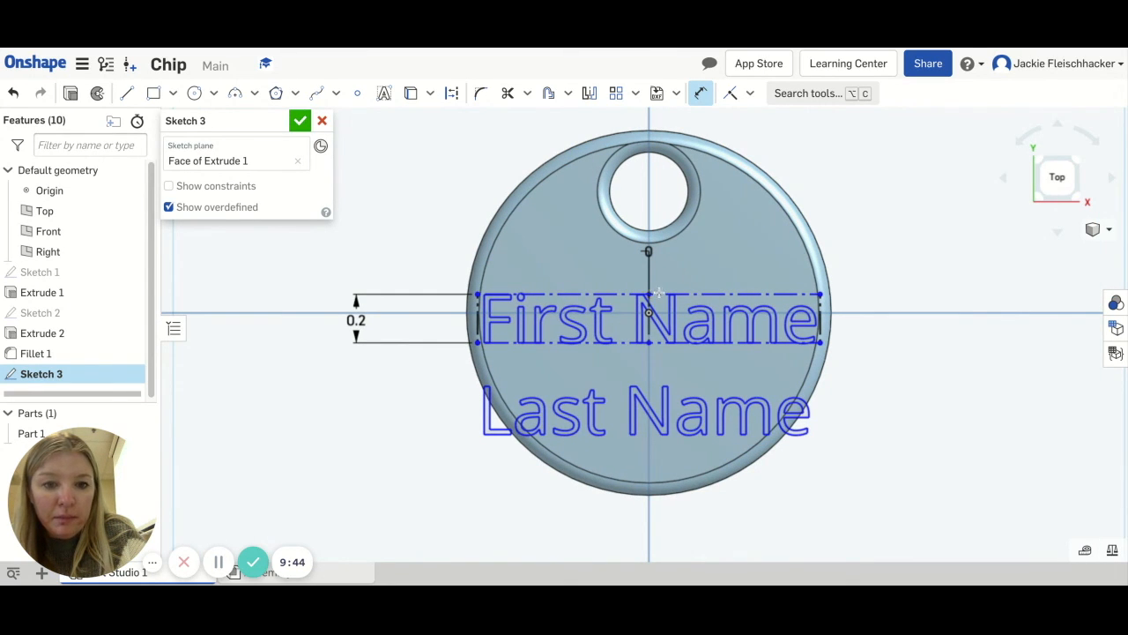
click(648, 249)
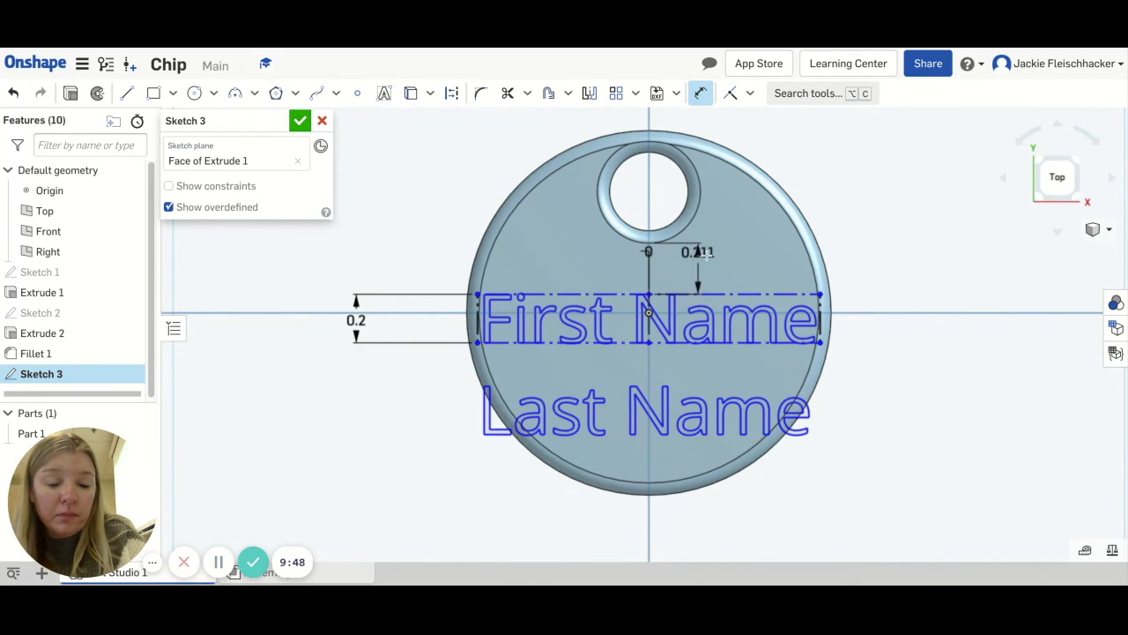
click(706, 255)
text(.15)
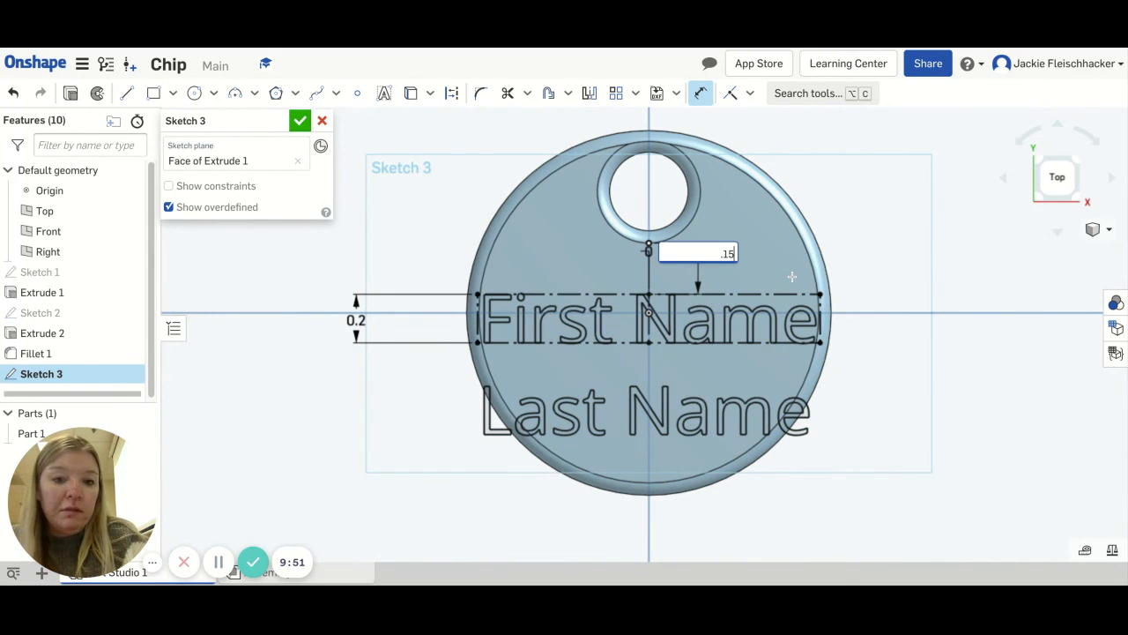
key(Return)
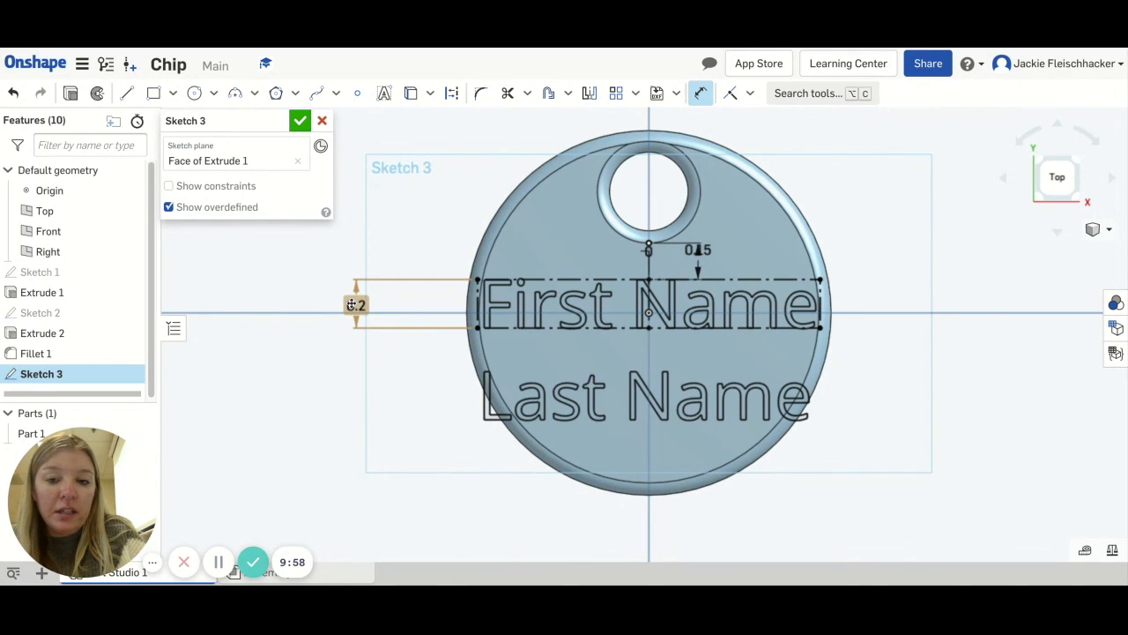
text(.15)
key(Return)
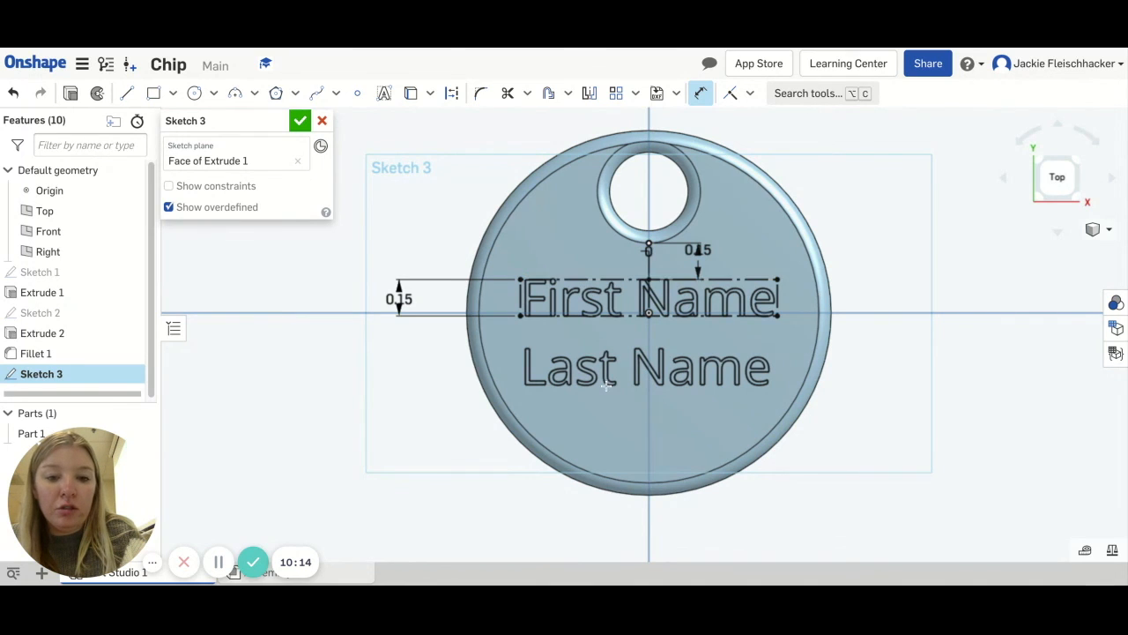
Try to dimension the width of the text box around the first line
click(615, 278)
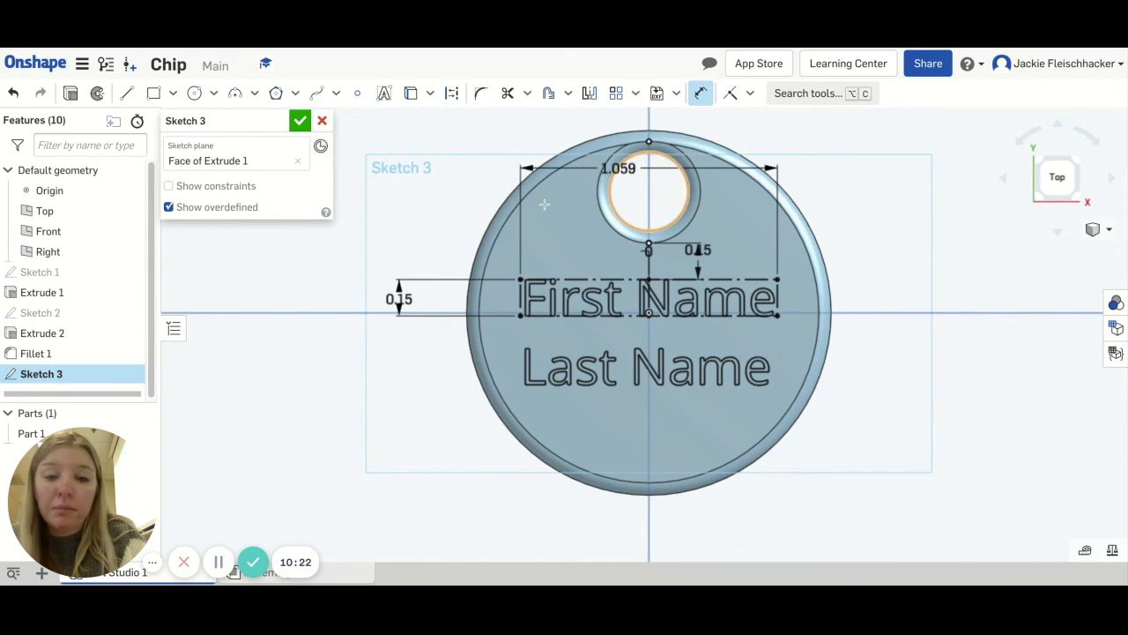
click(562, 238)
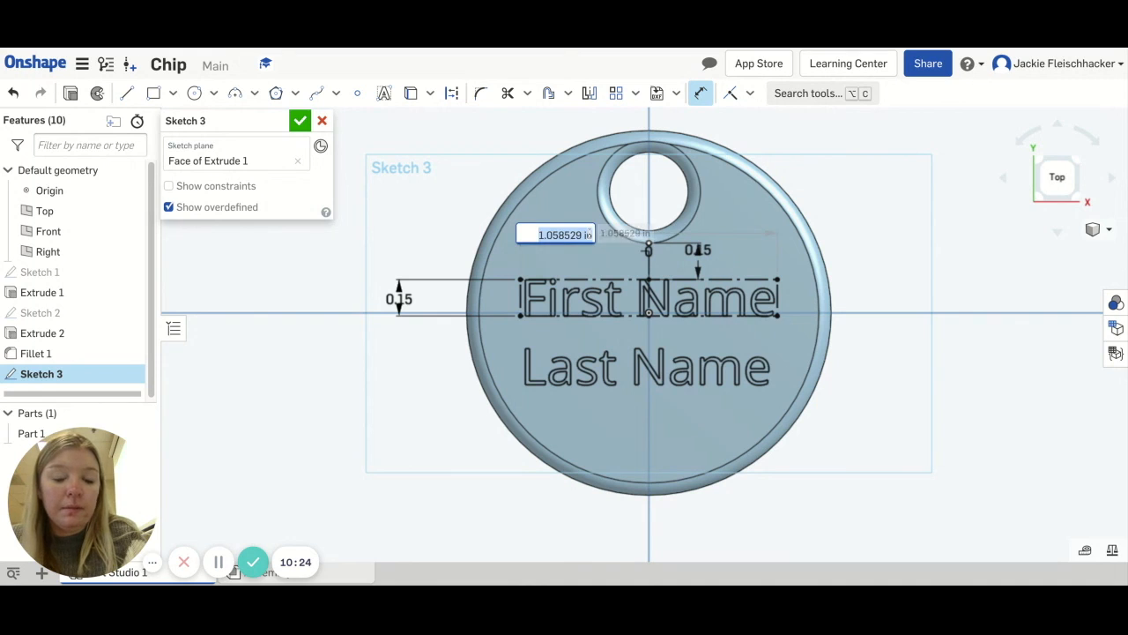
key(Return)
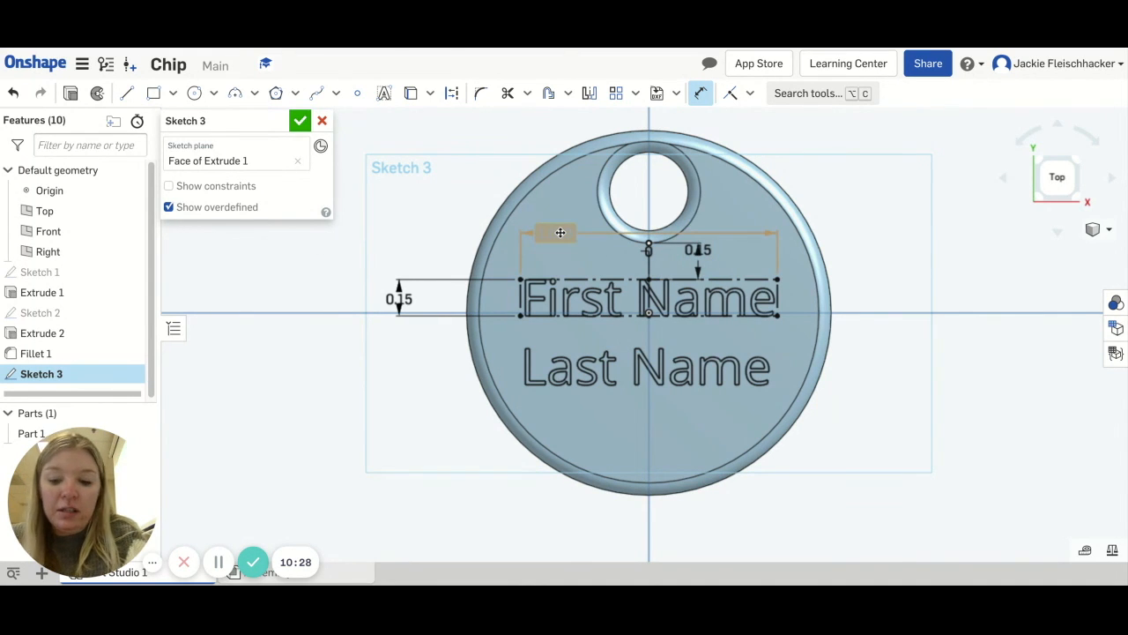
key(Escape)
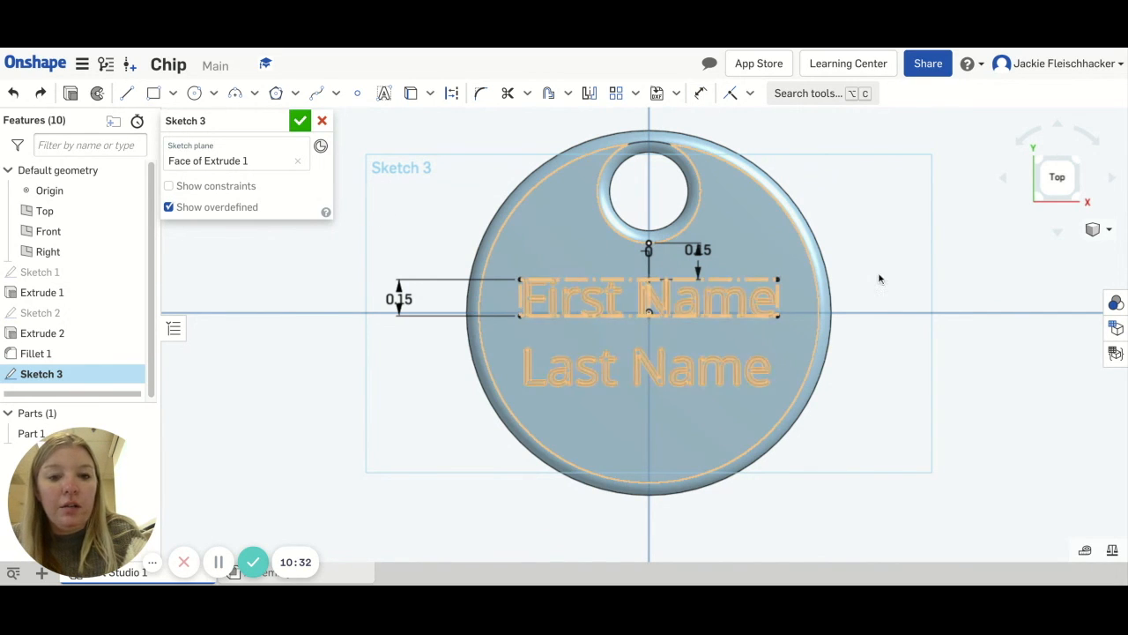
Engrave both lines of the name text into the chip's face with a blind Remove extrude 0.03 in deep
click(73, 94)
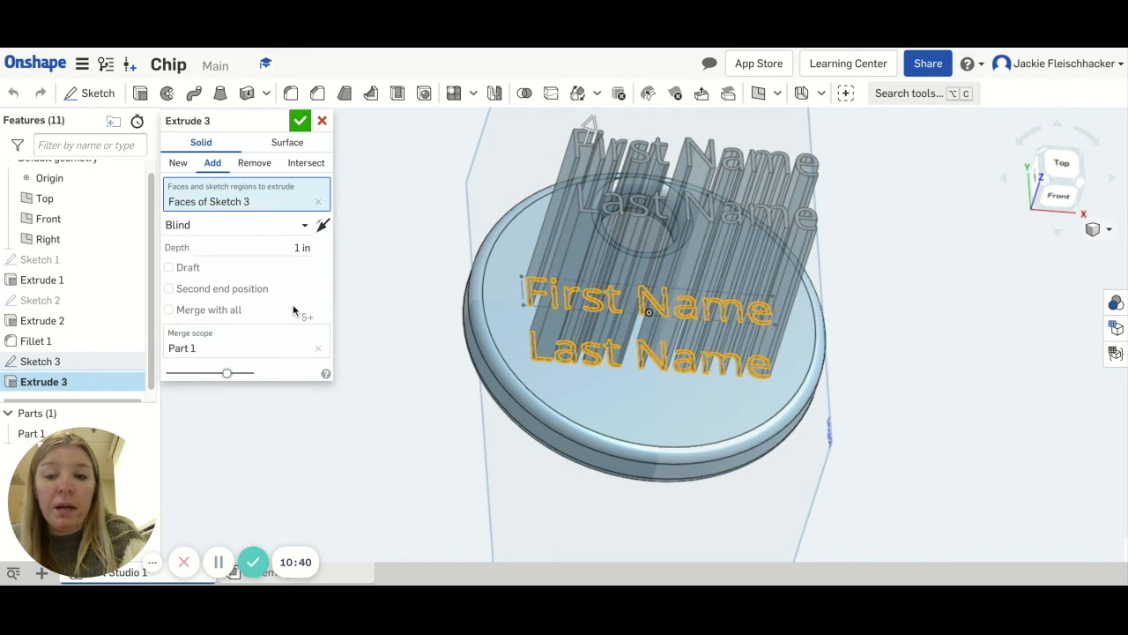
click(254, 164)
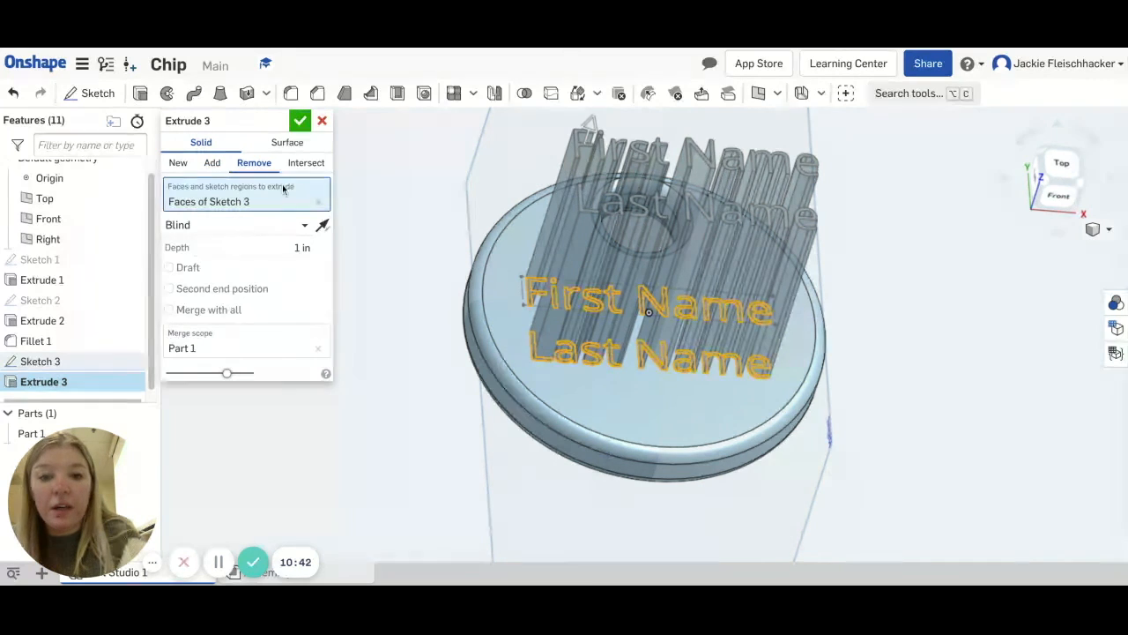
click(289, 249)
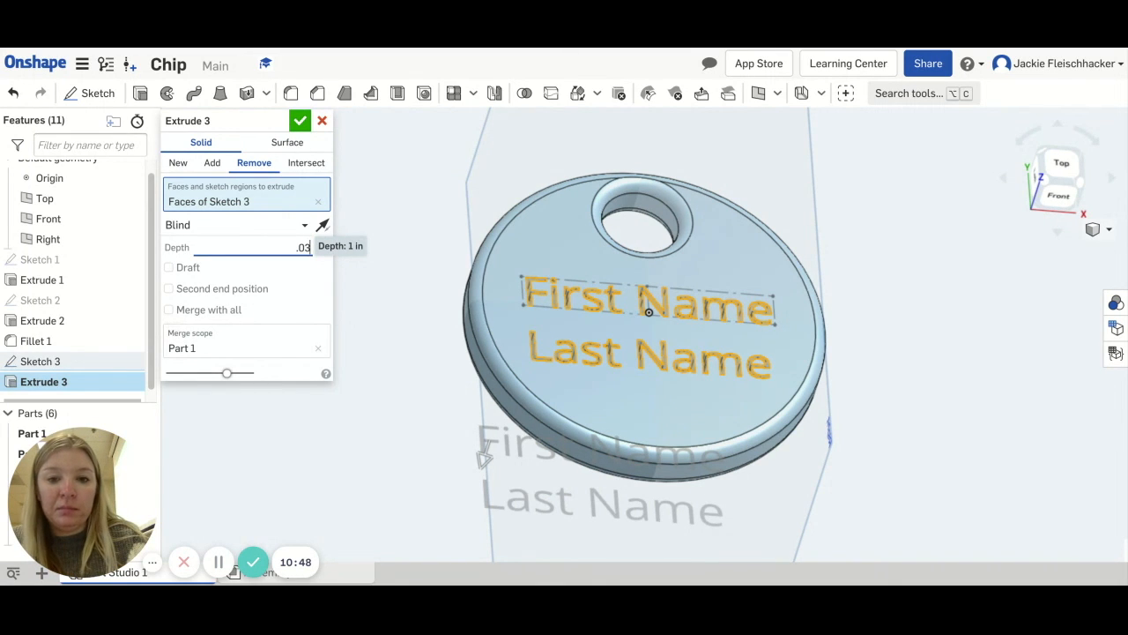
text(.03)
key(Return)
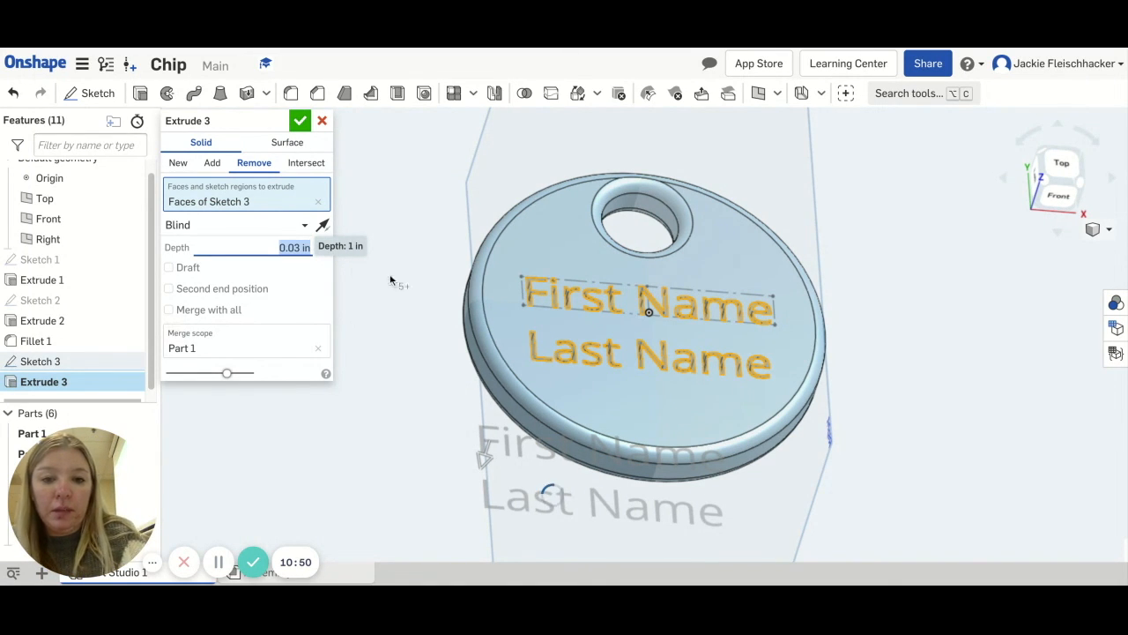
right_drag(563, 380, 562, 380)
click(300, 121)
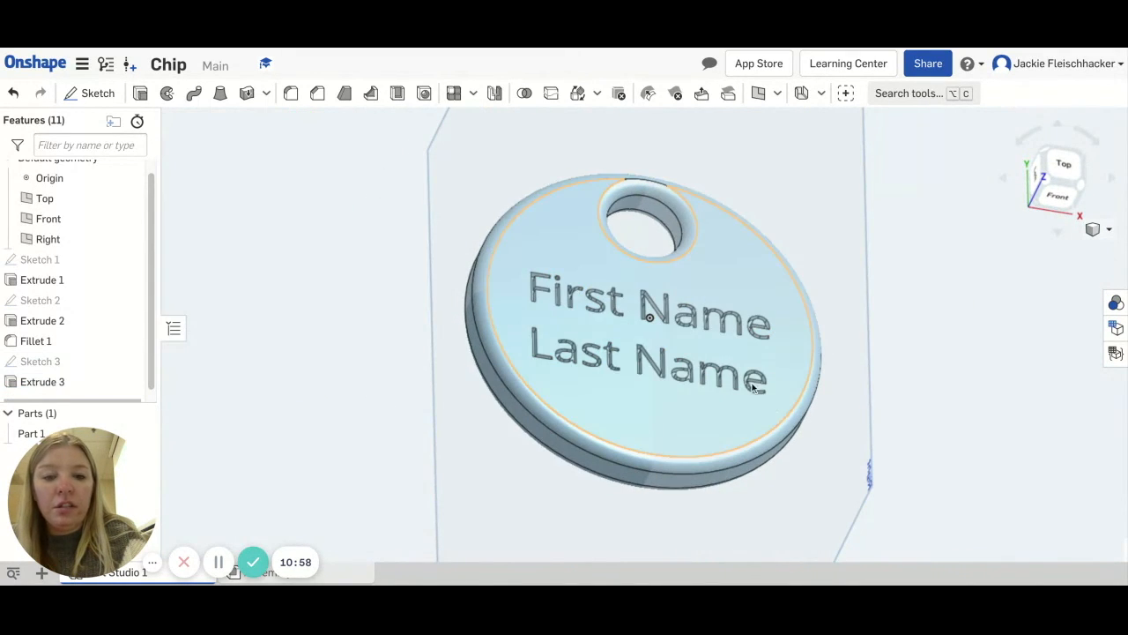
right_drag(802, 439, 802, 439)
right_drag(666, 300, 590, 302)
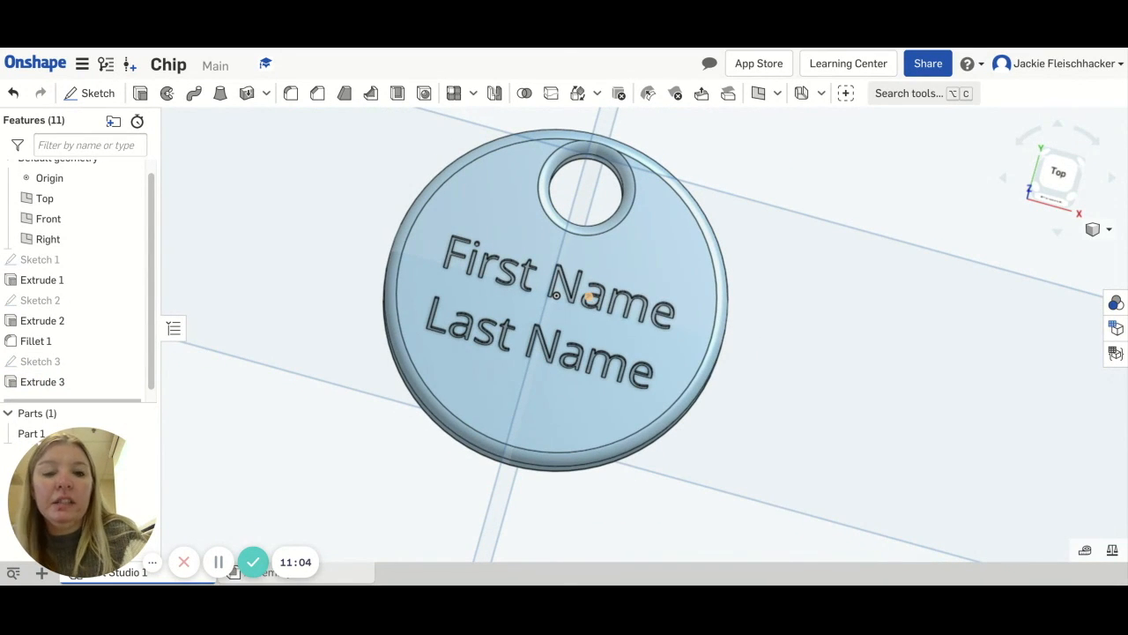
click(576, 246)
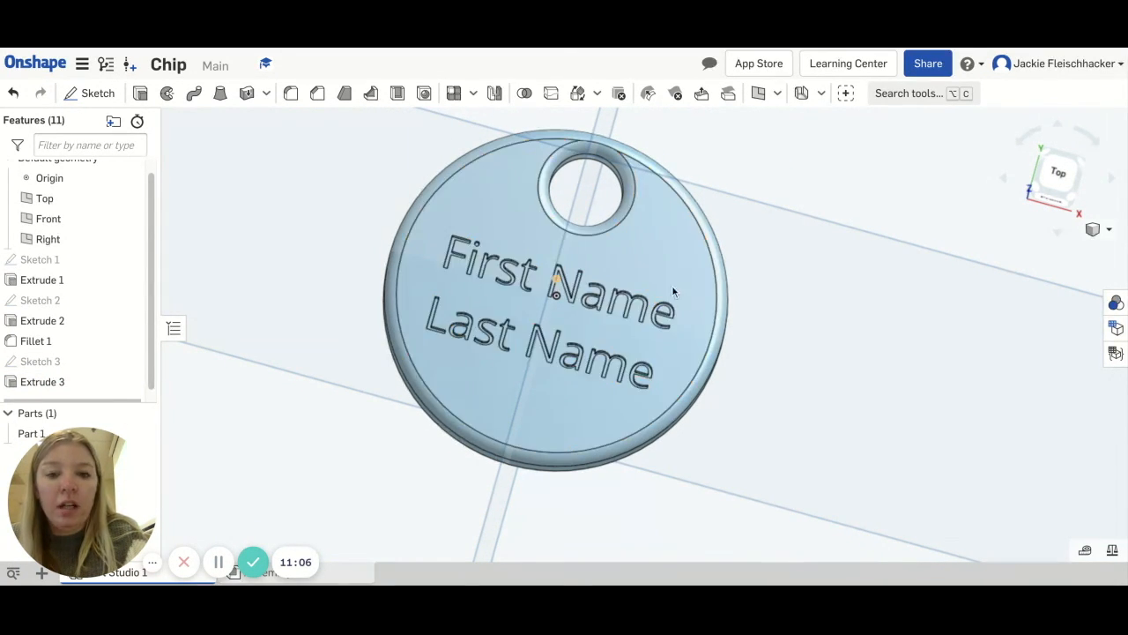